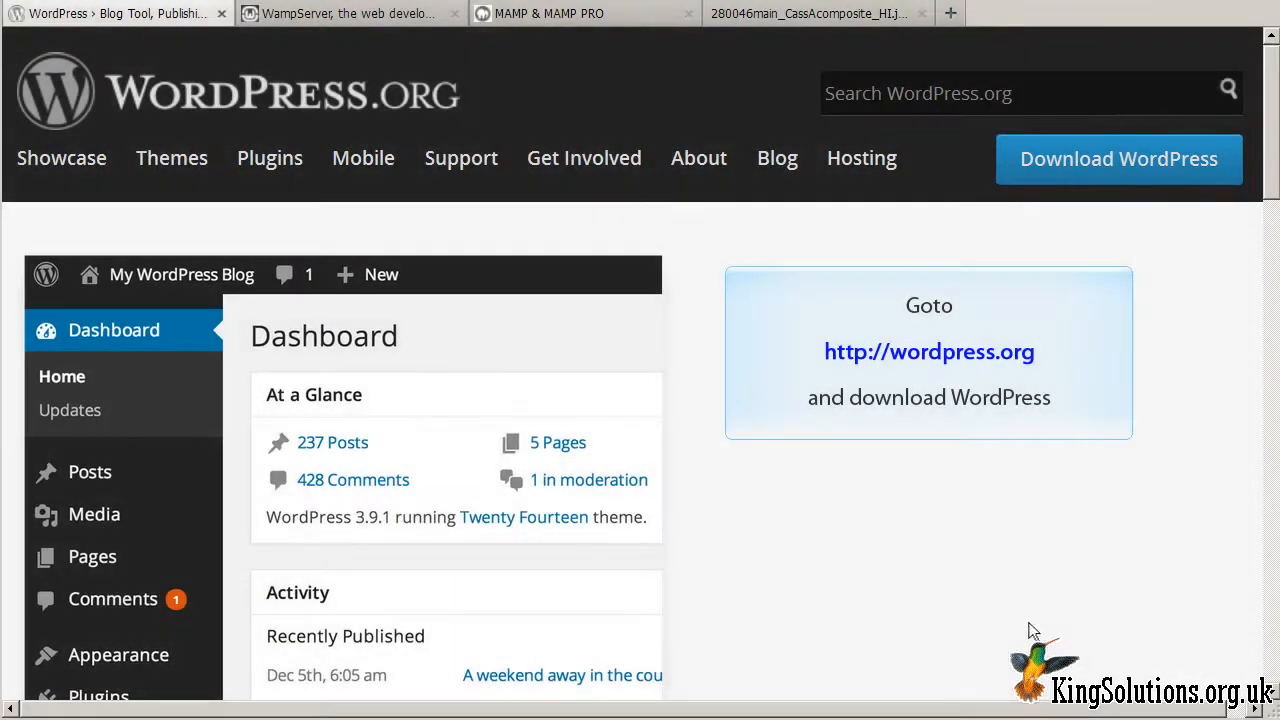
# Step: Download the WordPress 3.9.1 zip from WordPress.org and save it into C:\wamp\www\wp
pyautogui.click(1160, 163)
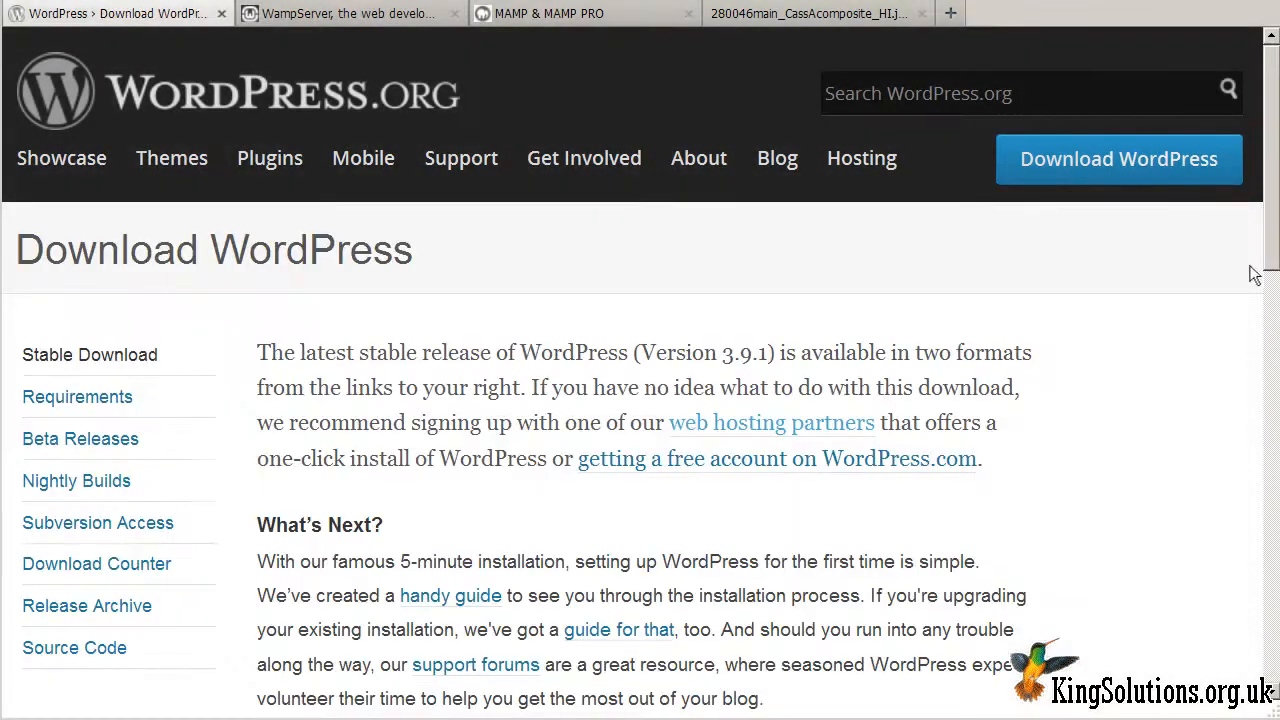
pyautogui.click(1271, 476)
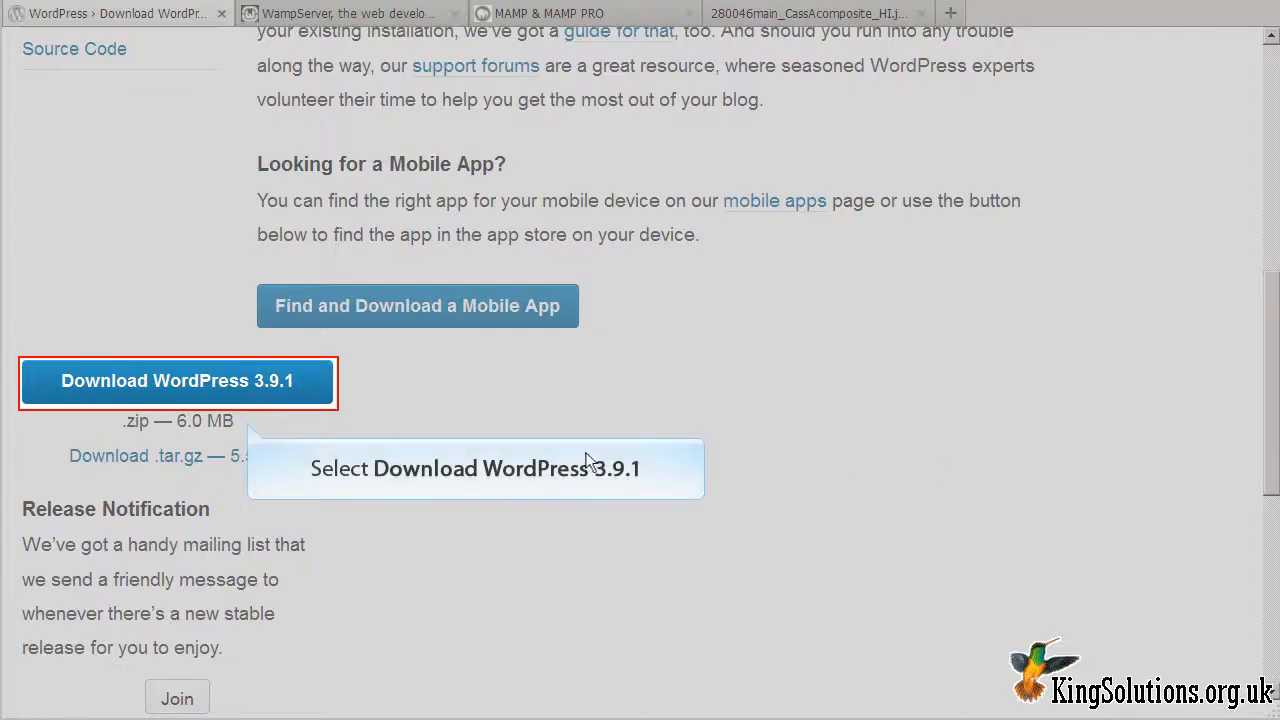
pyautogui.click(200, 379)
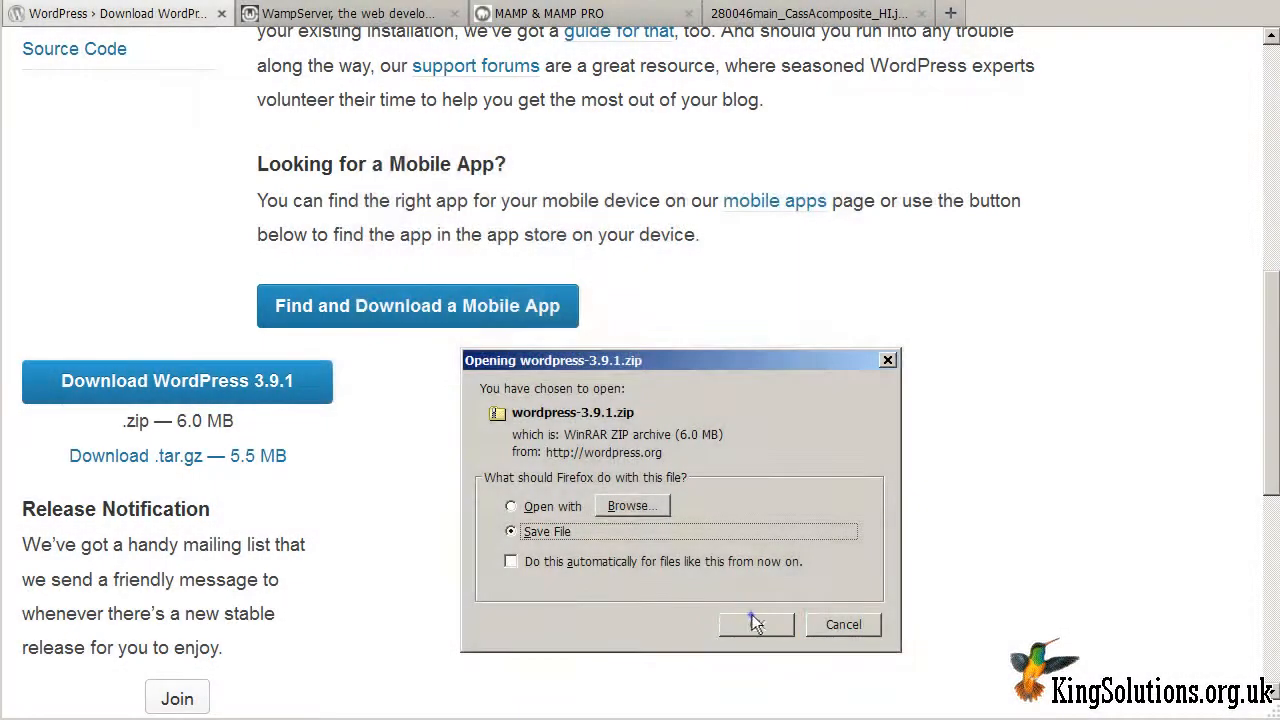
pyautogui.click(754, 618)
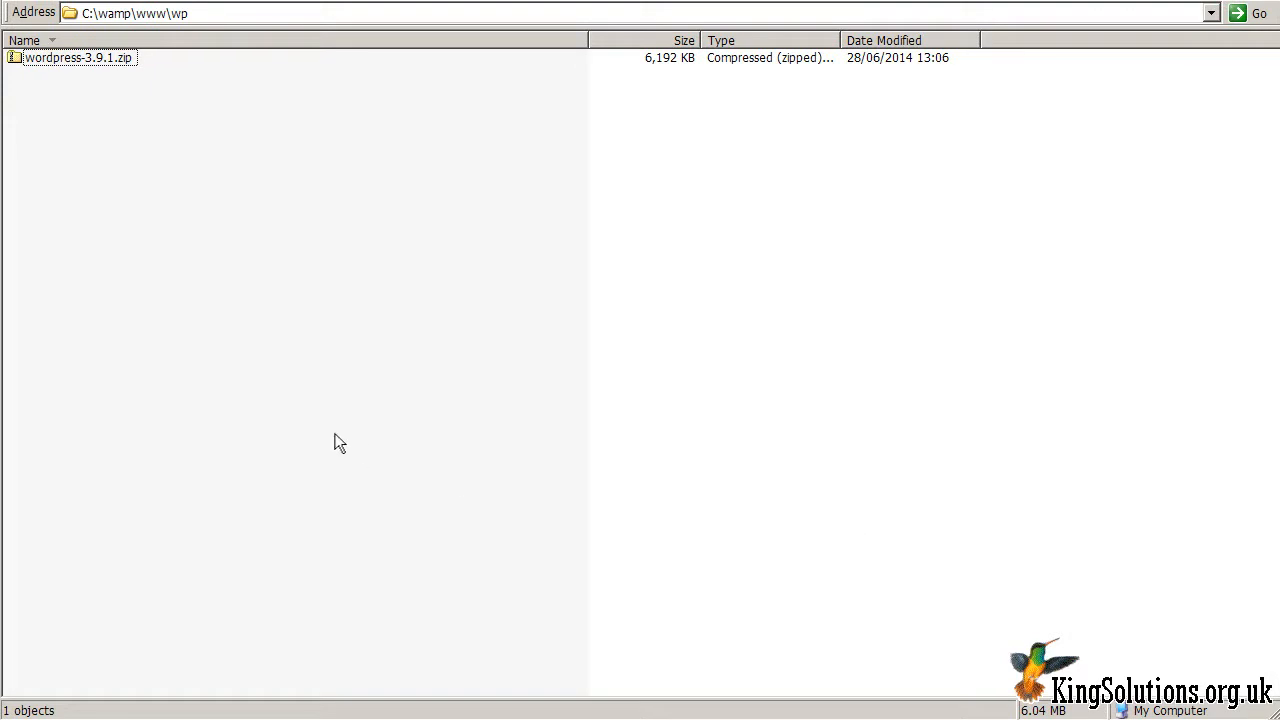
# Step: Extract the WordPress zip in place and open the resulting wordpress folder
pyautogui.rightClick(98, 65)
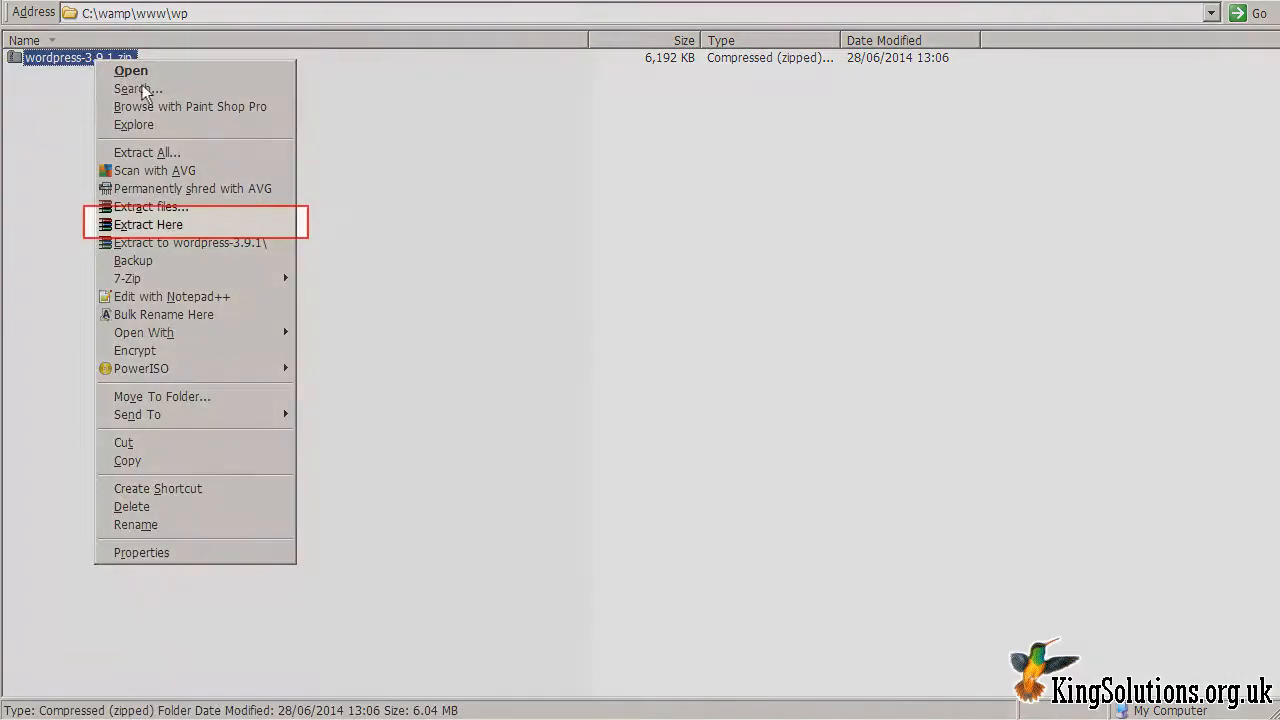
pyautogui.click(166, 224)
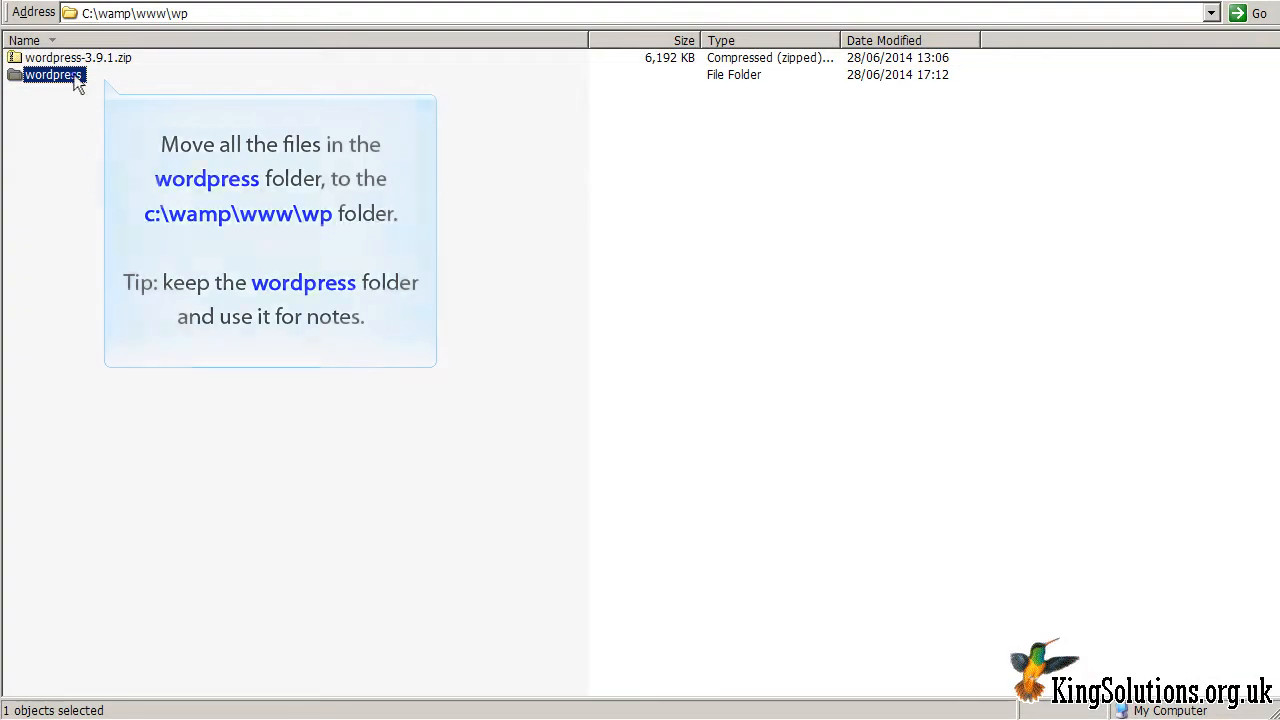
pyautogui.doubleClick(76, 80)
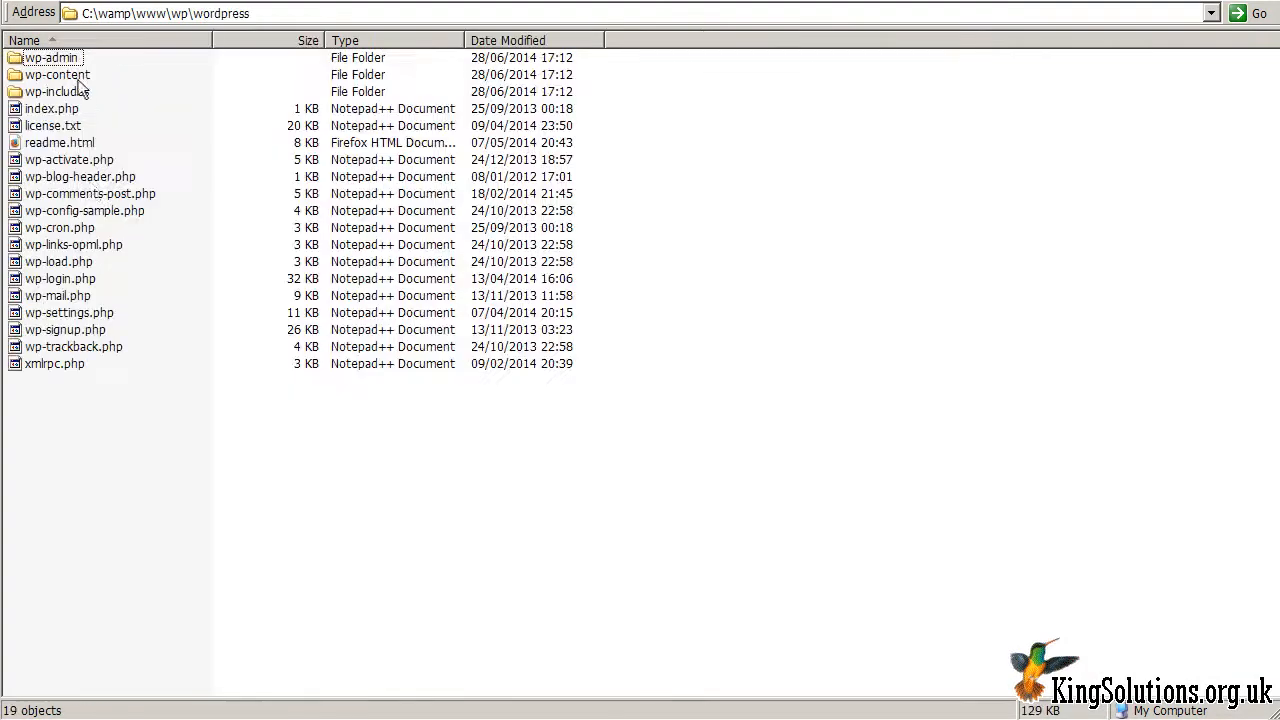
# Step: Move all the WordPress files and folders up directly into C:\wamp\www\wp
pyautogui.moveTo(93, 407); pyautogui.dragTo(44, 63)
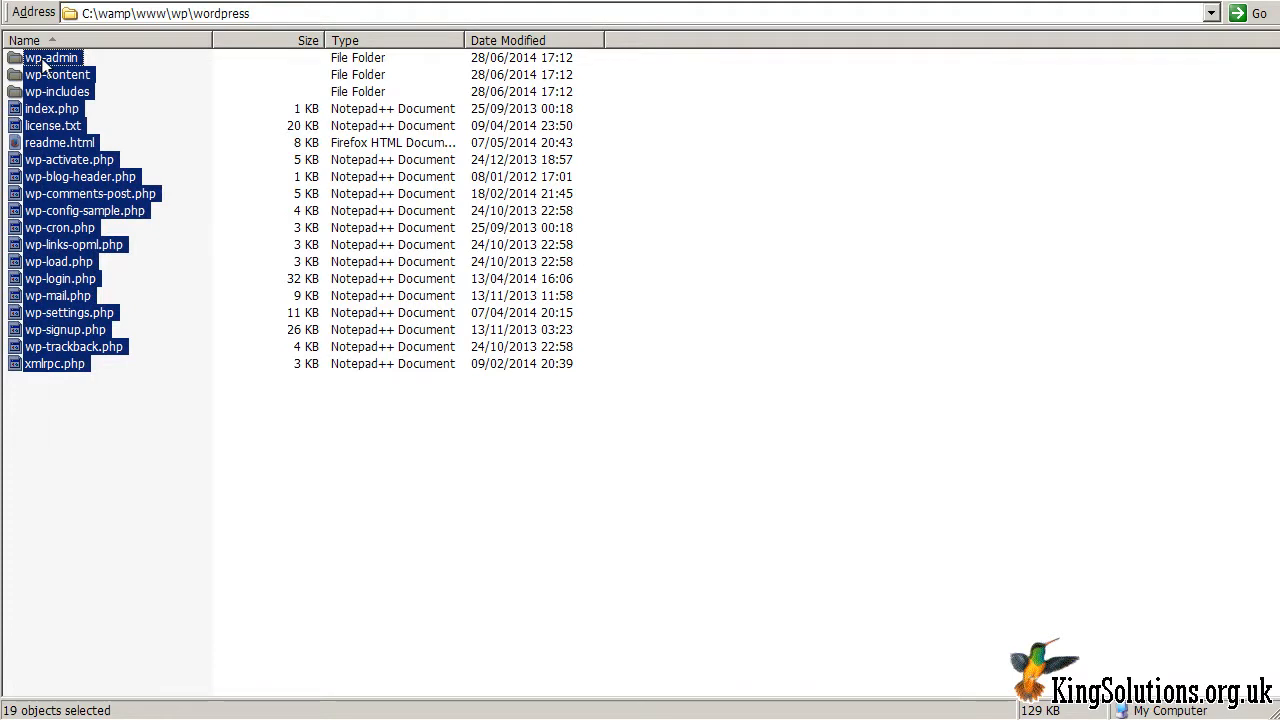
pyautogui.rightClick(44, 63)
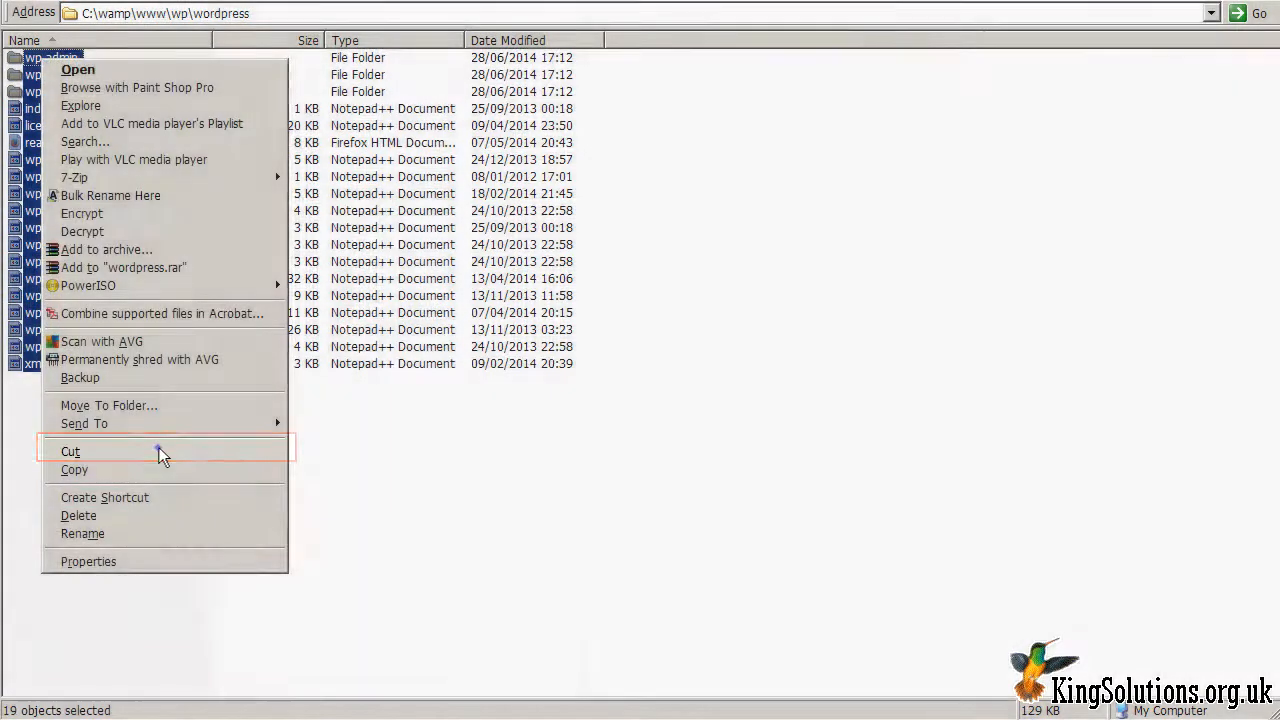
pyautogui.click(158, 449)
pyautogui.press('BackSpace')
pyautogui.rightClick(335, 236)
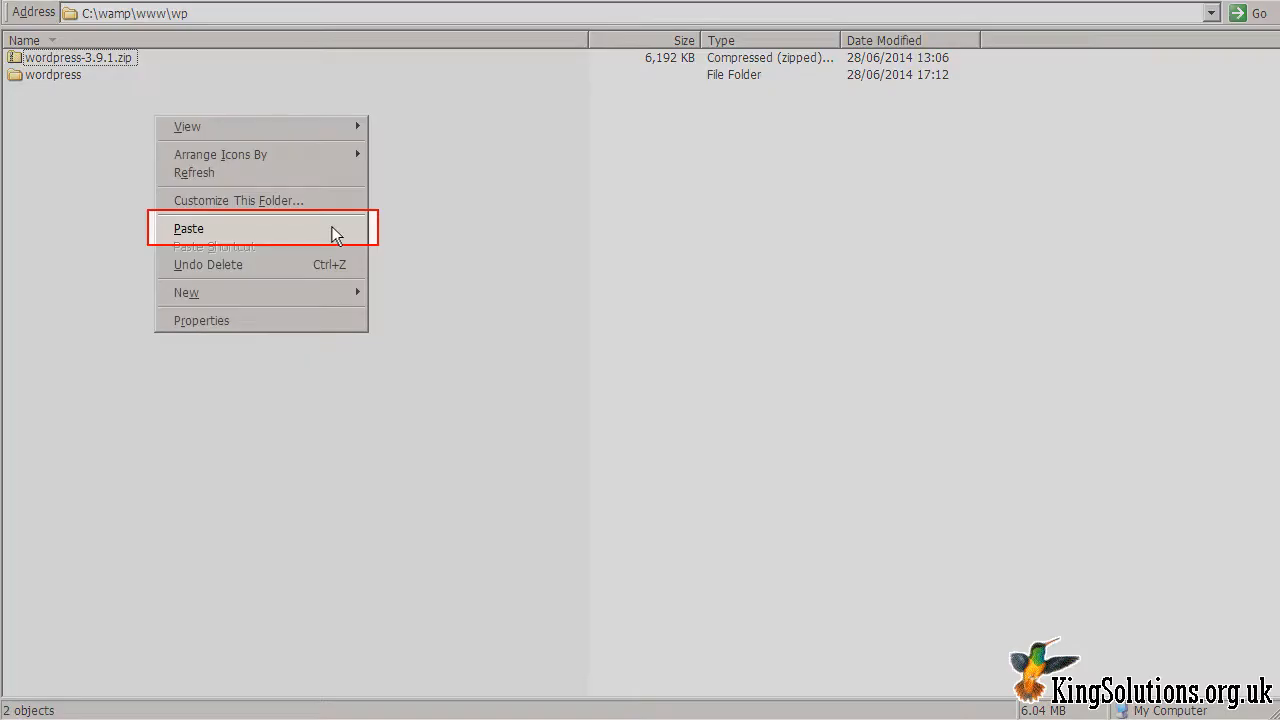
pyautogui.click(335, 236)
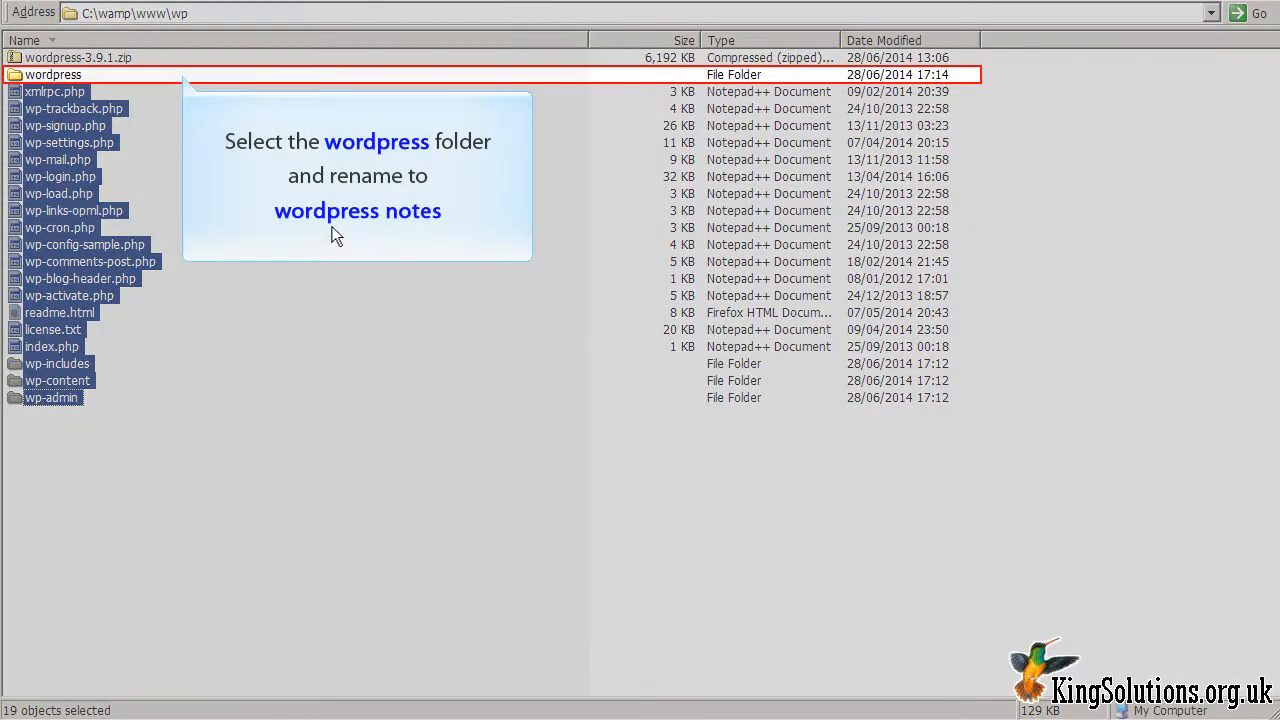
# Step: Rename the emptied wordpress folder to 'wordpress notes'
pyautogui.click(55, 75)
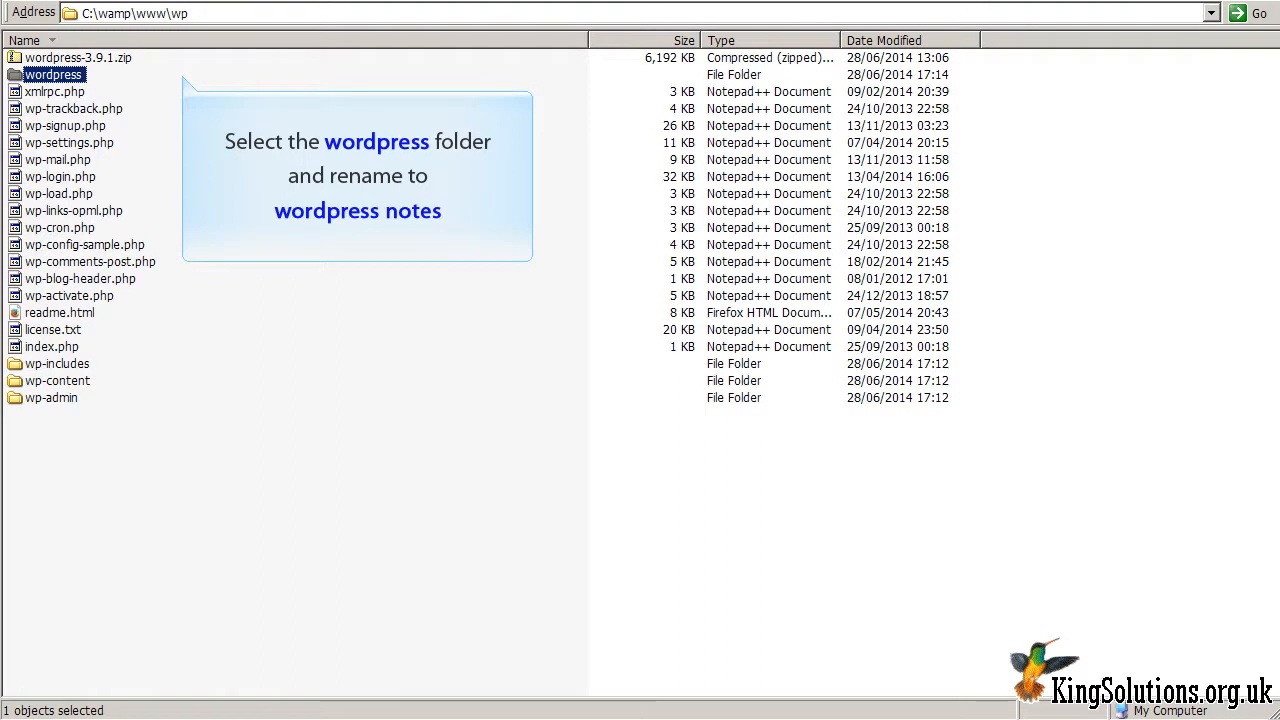
pyautogui.press('F2')
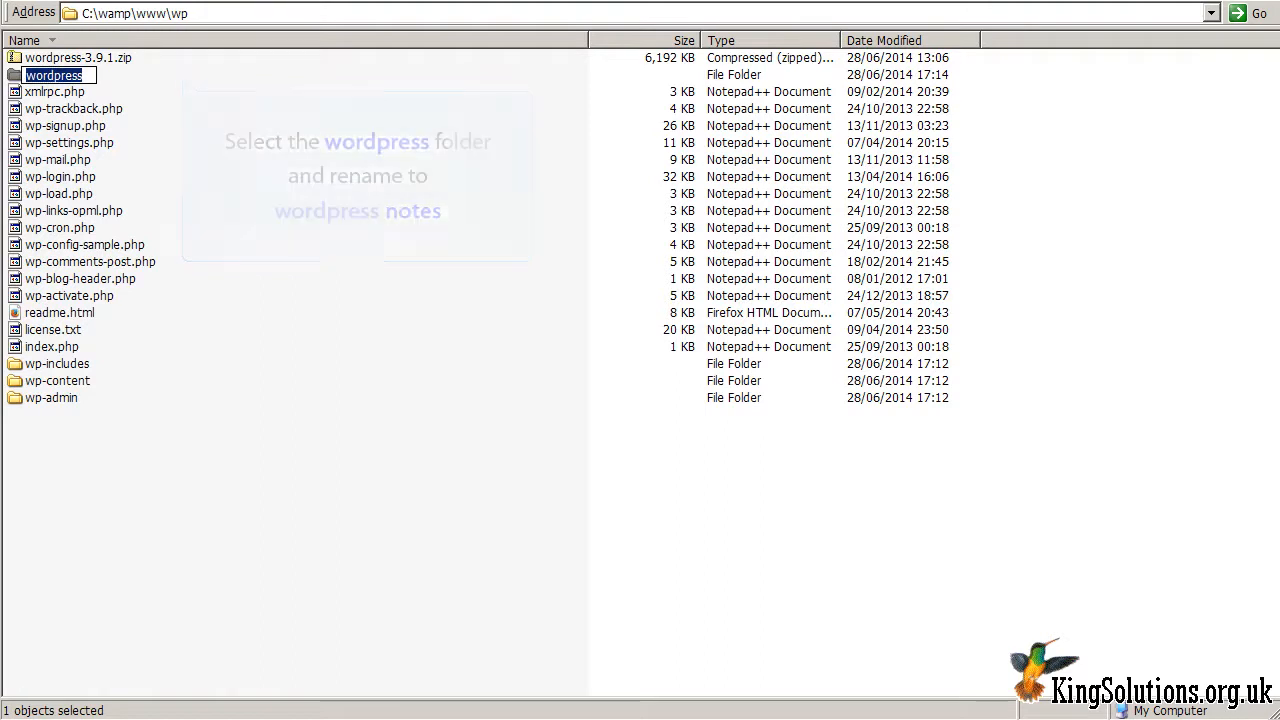
pyautogui.press('End')
pyautogui.write('notes')
pyautogui.press('Return')
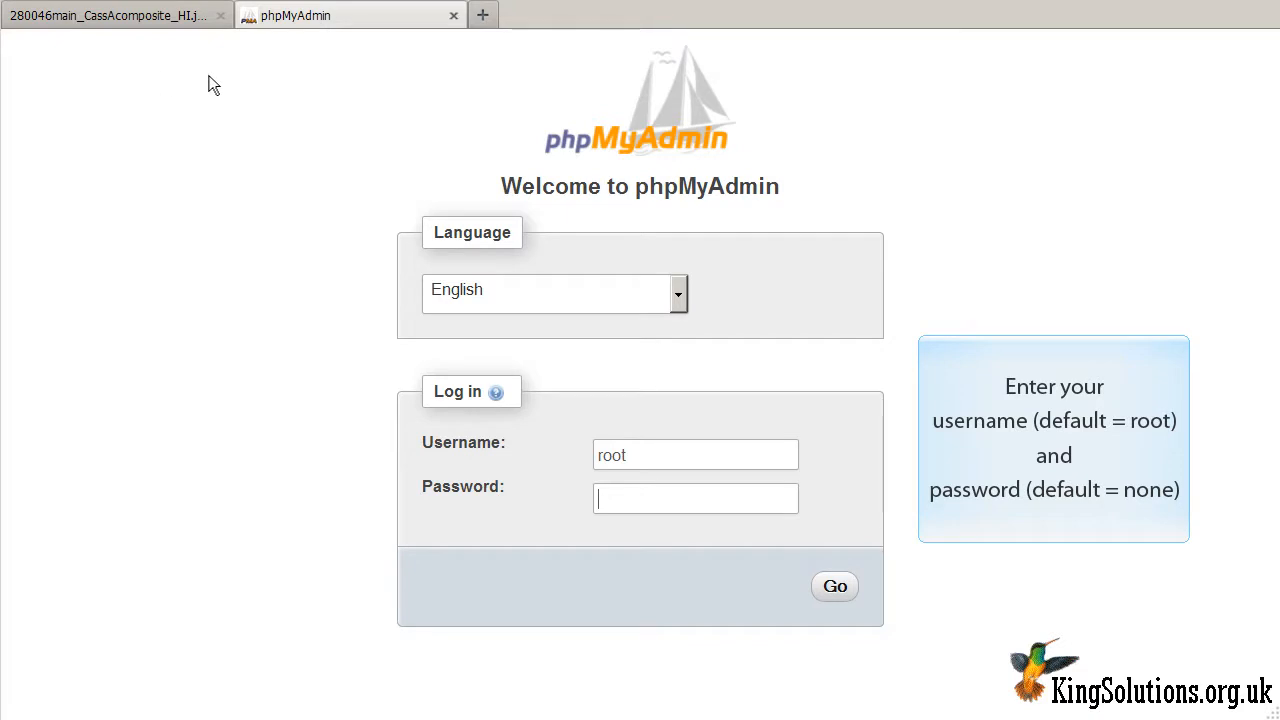
# Step: Log in to phpMyAdmin as root and create a database named wp
pyautogui.click(835, 588)
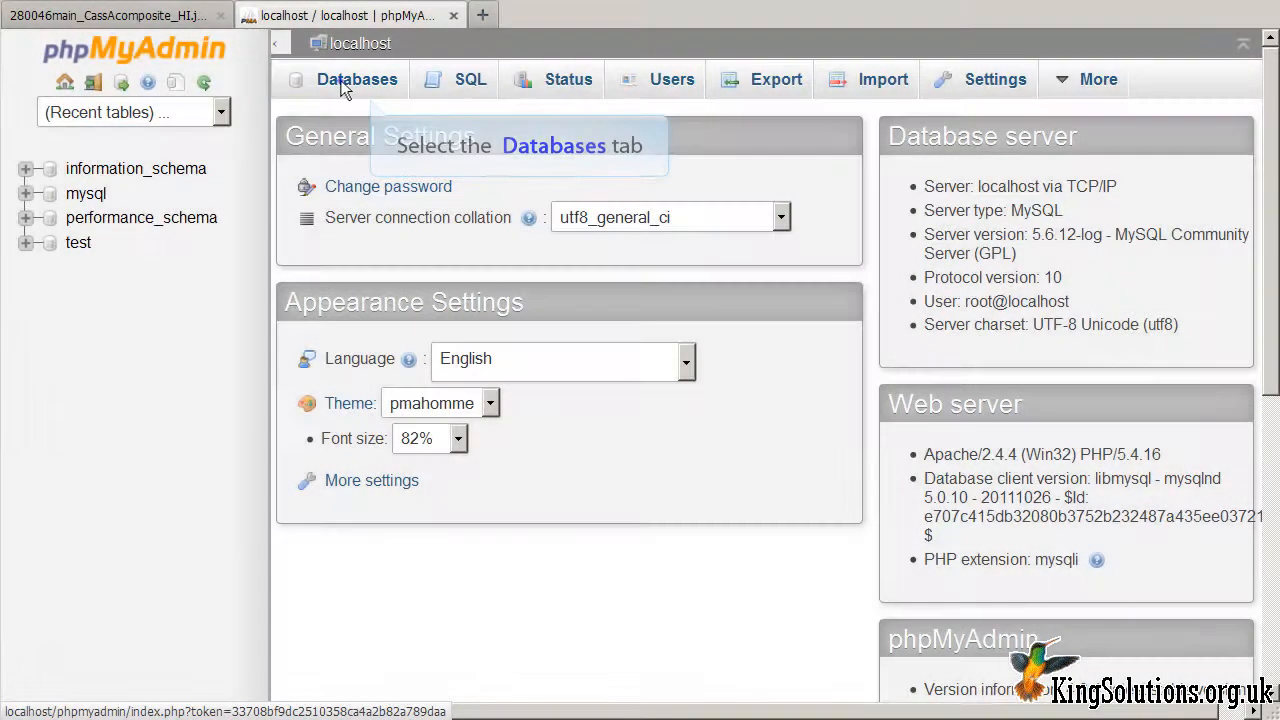
pyautogui.click(343, 87)
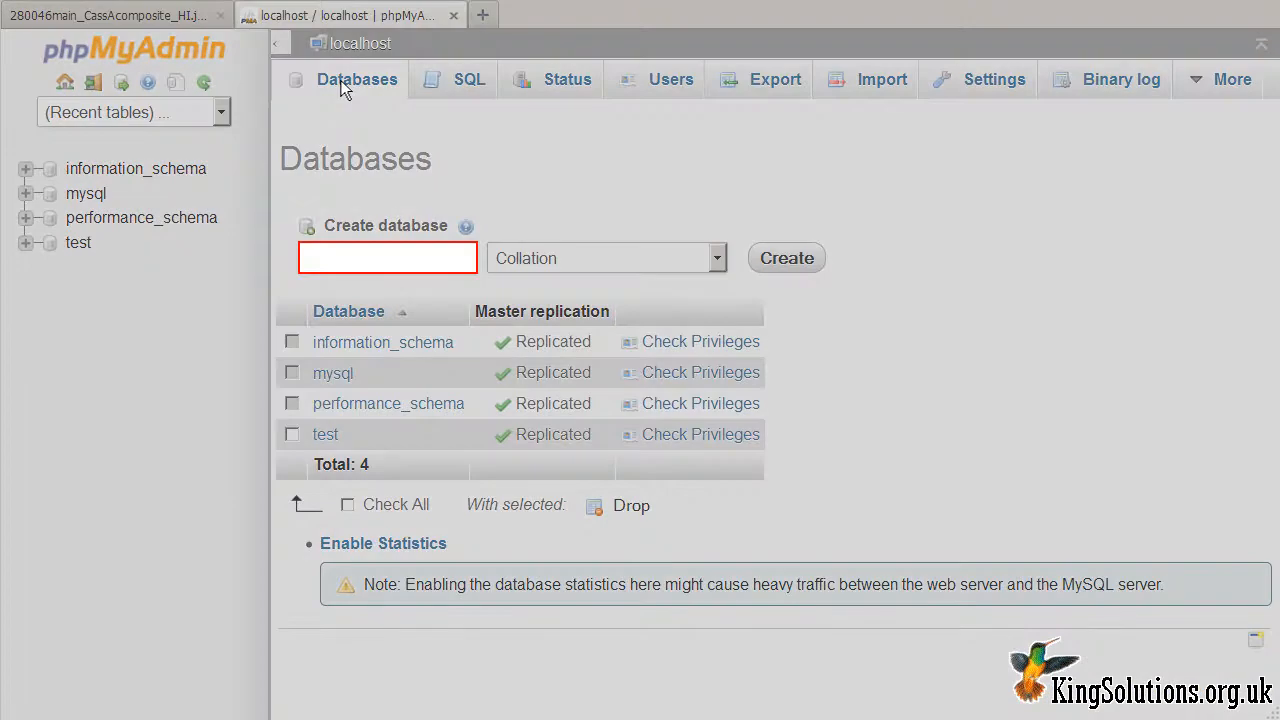
pyautogui.click(443, 262)
pyautogui.write('wp')
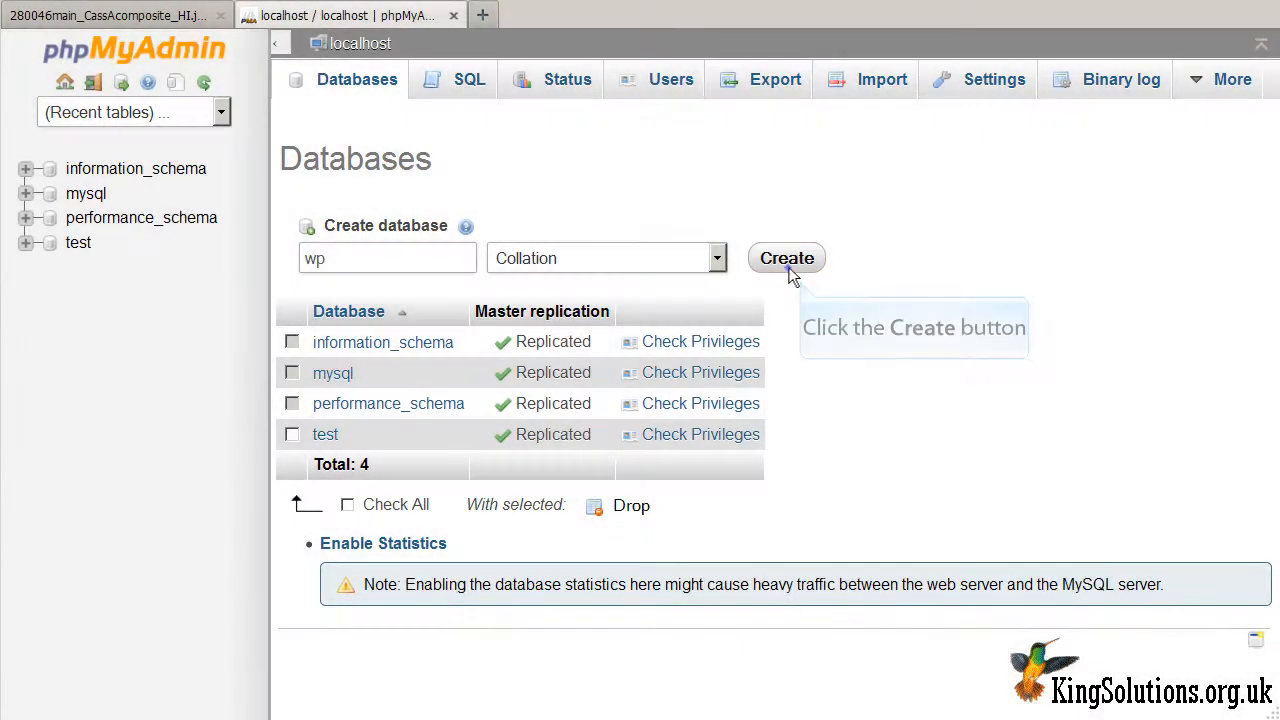
pyautogui.click(787, 262)
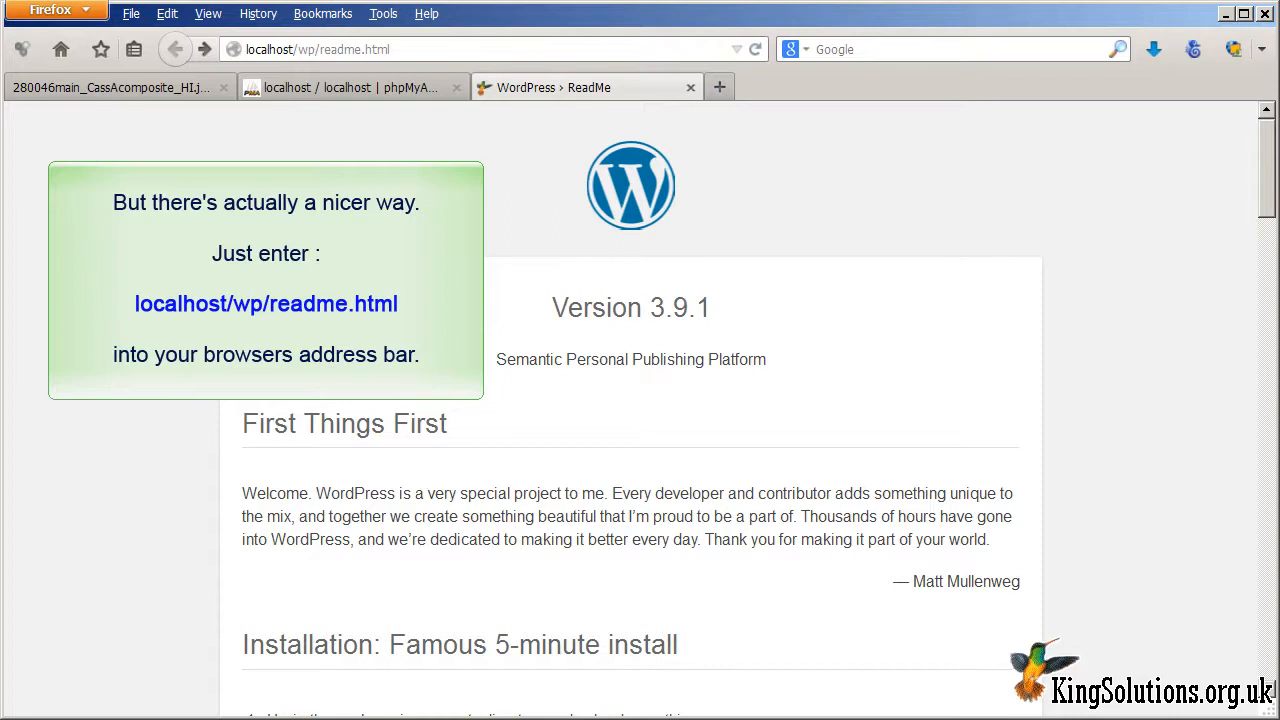
# Step: Scroll the localhost/wp ReadMe page to its Famous 5-minute install instructions
pyautogui.moveTo(1265, 132); pyautogui.dragTo(1263, 228)
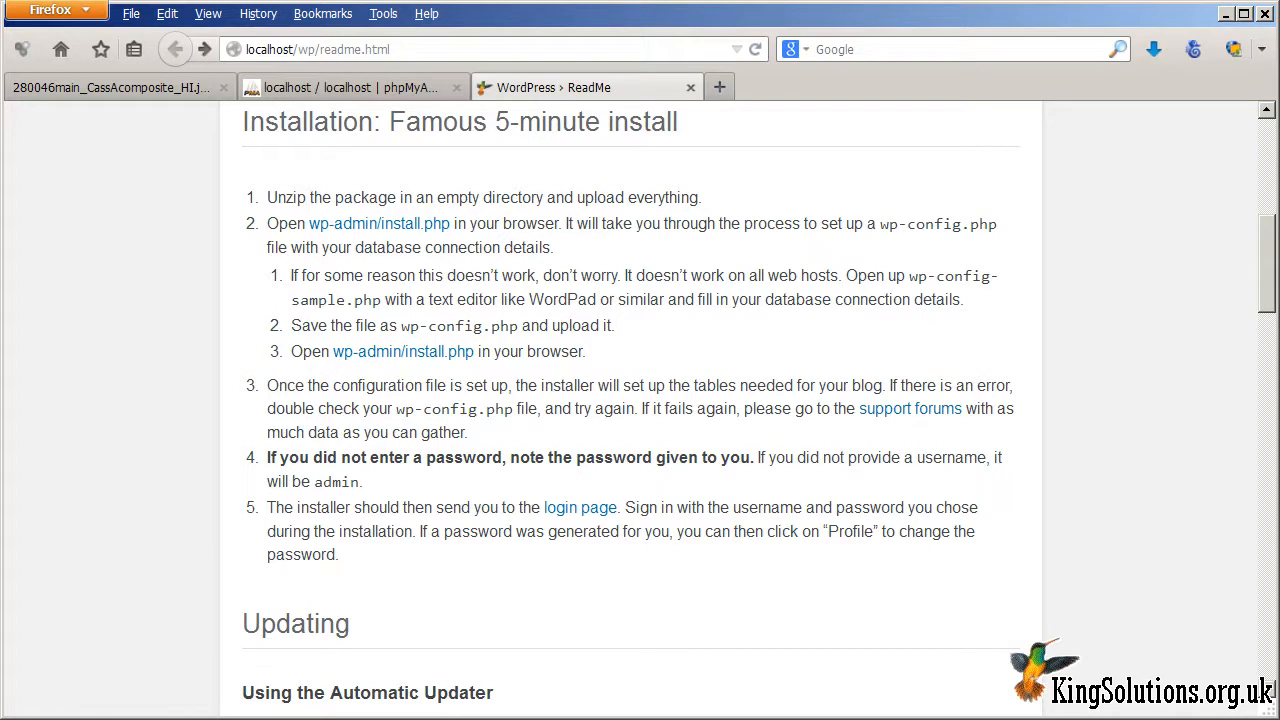
pyautogui.scroll(-5, 640, 408)
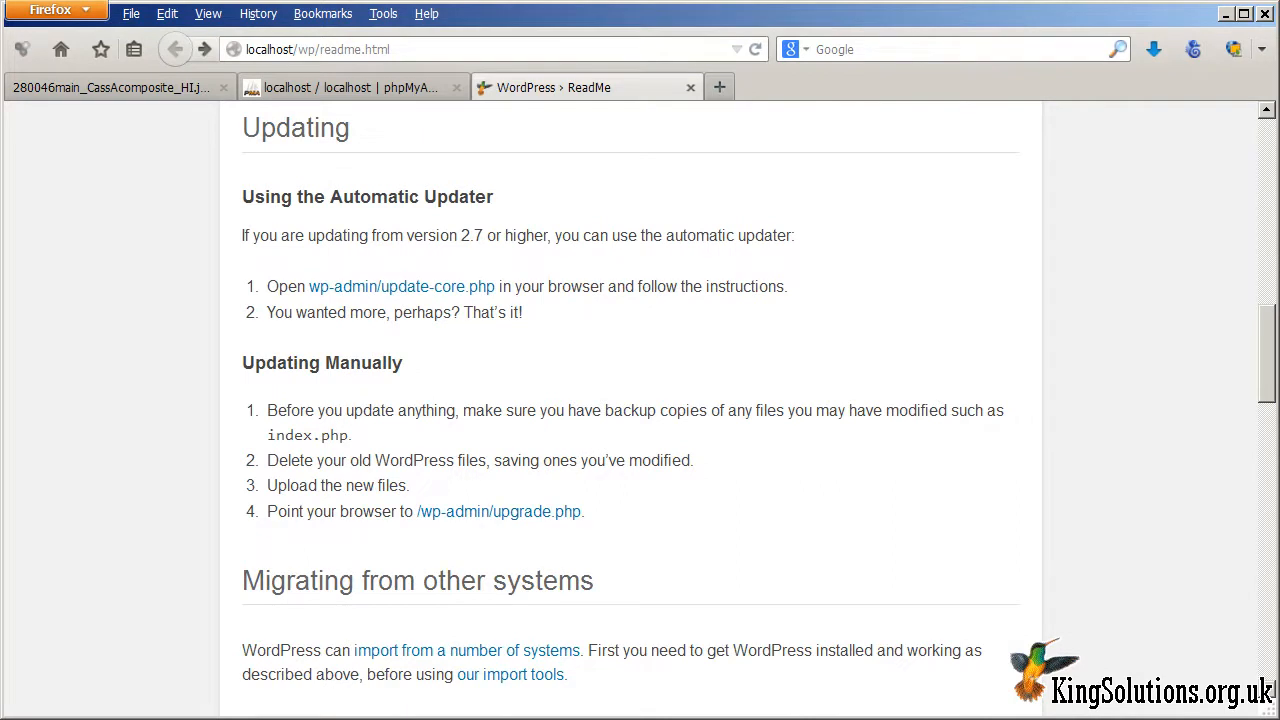
pyautogui.moveTo(1270, 326); pyautogui.dragTo(1270, 404)
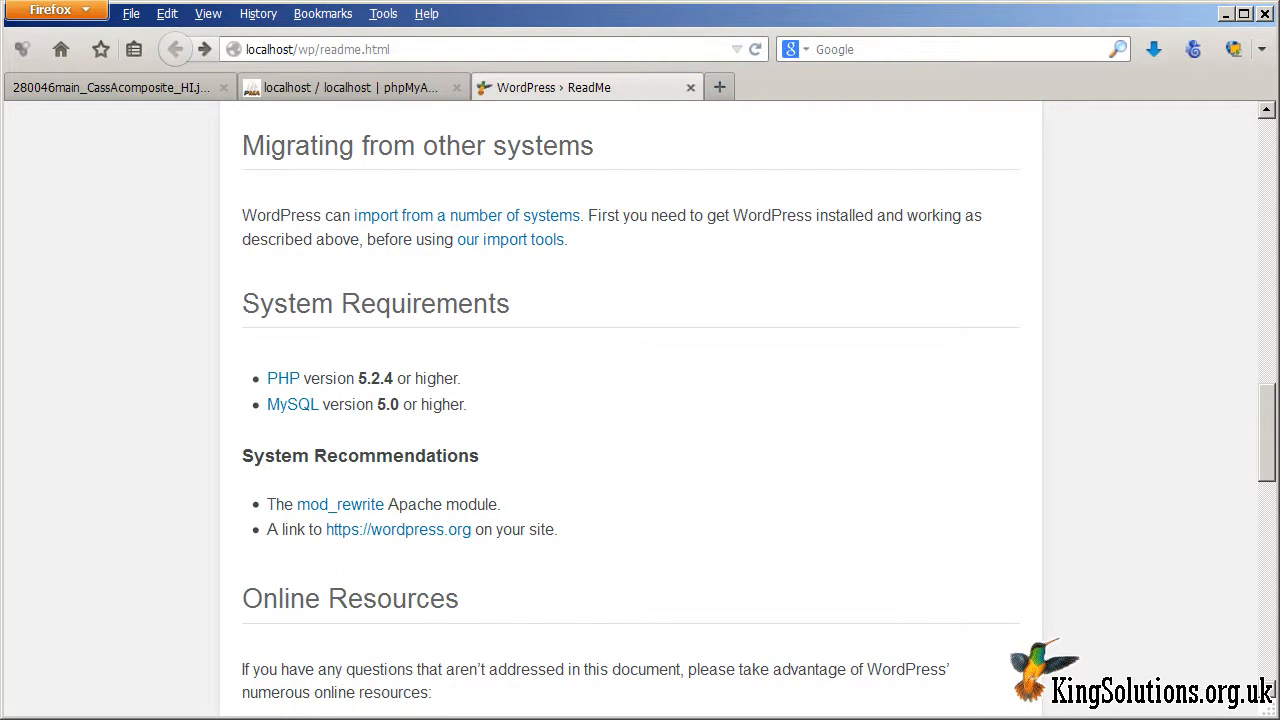
pyautogui.moveTo(1270, 405); pyautogui.dragTo(1270, 488)
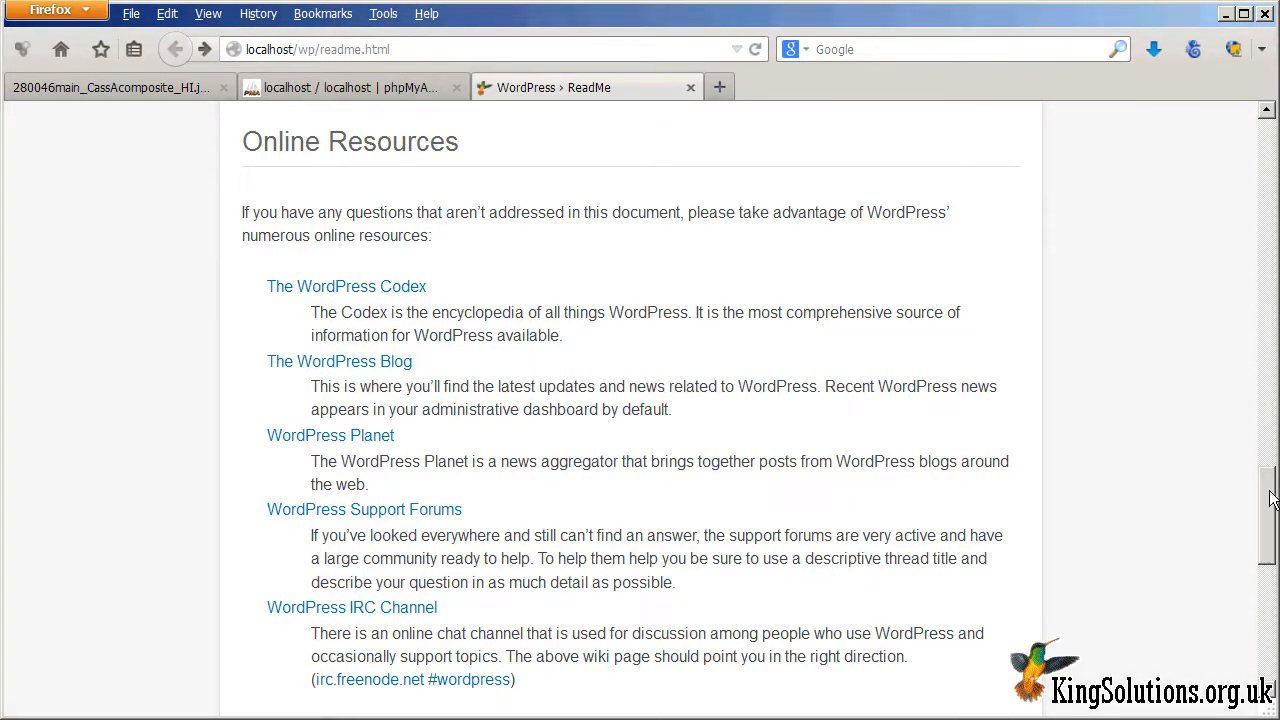
pyautogui.moveTo(1270, 497); pyautogui.dragTo(1273, 601)
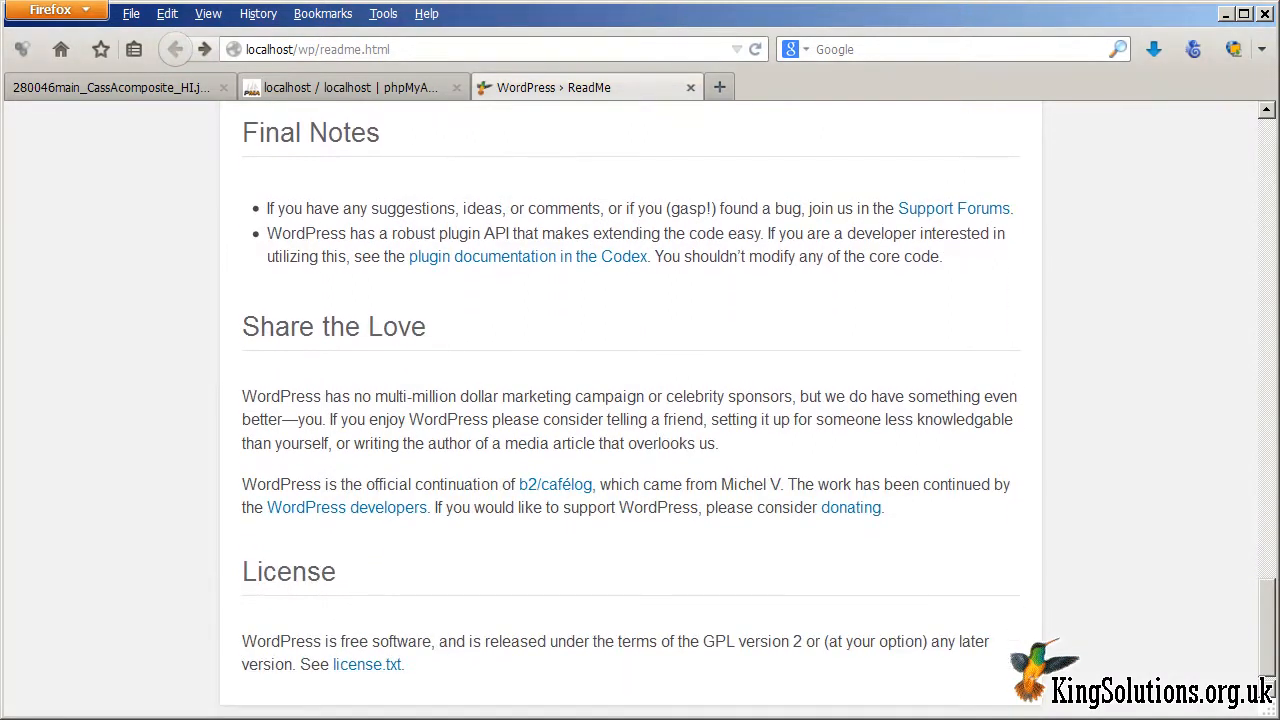
pyautogui.moveTo(1273, 601); pyautogui.dragTo(1236, 96)
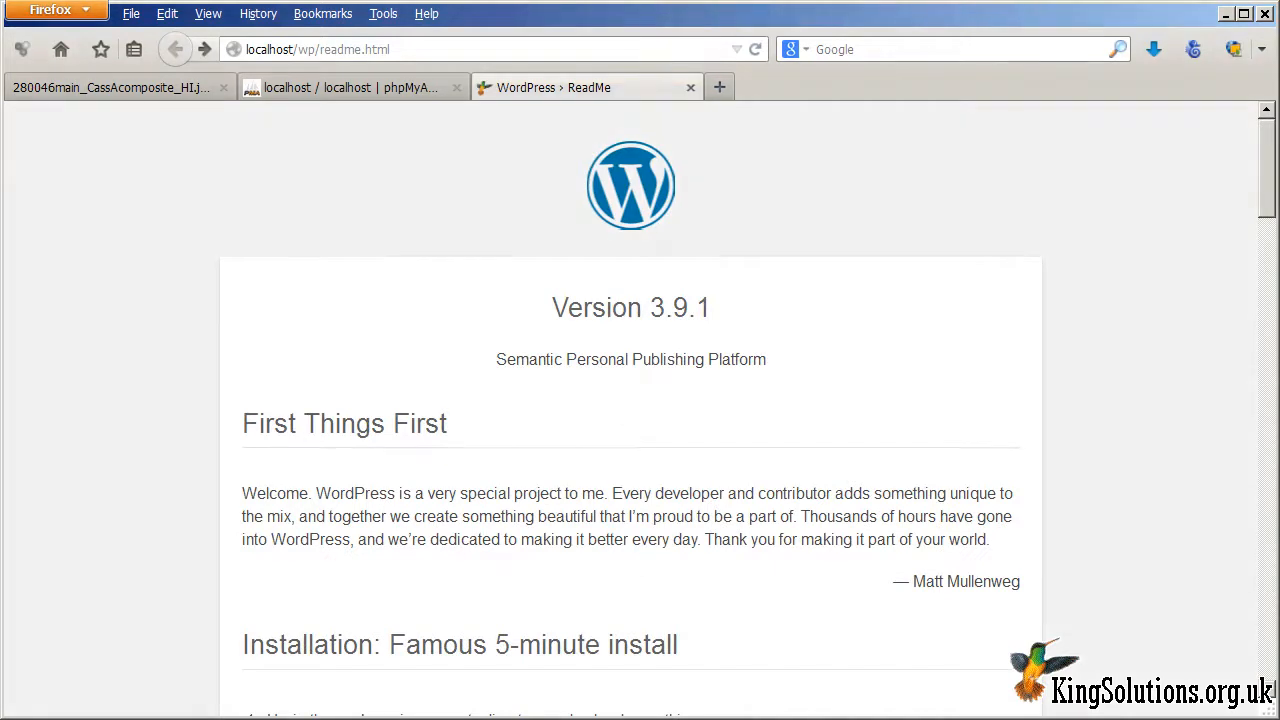
pyautogui.moveTo(1275, 149); pyautogui.dragTo(1277, 222)
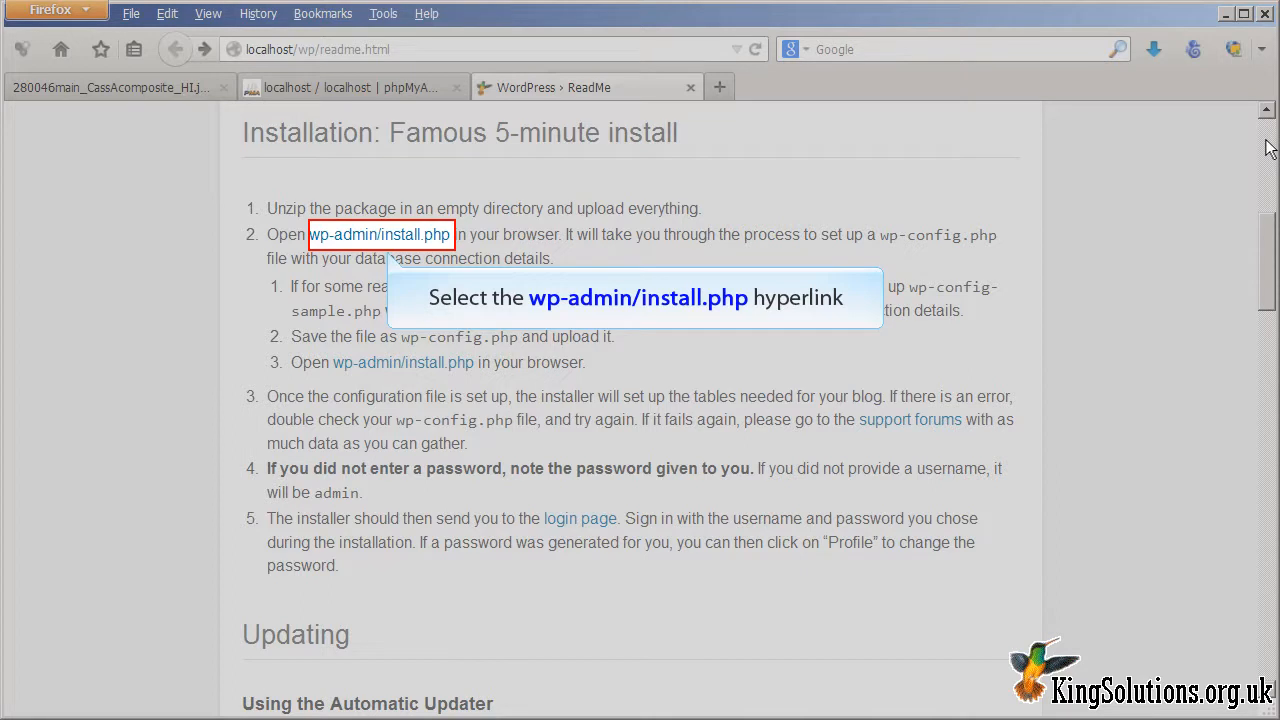
# Step: Run wp-admin/install.php and start creating the wp-config.php configuration file
pyautogui.click(391, 240)
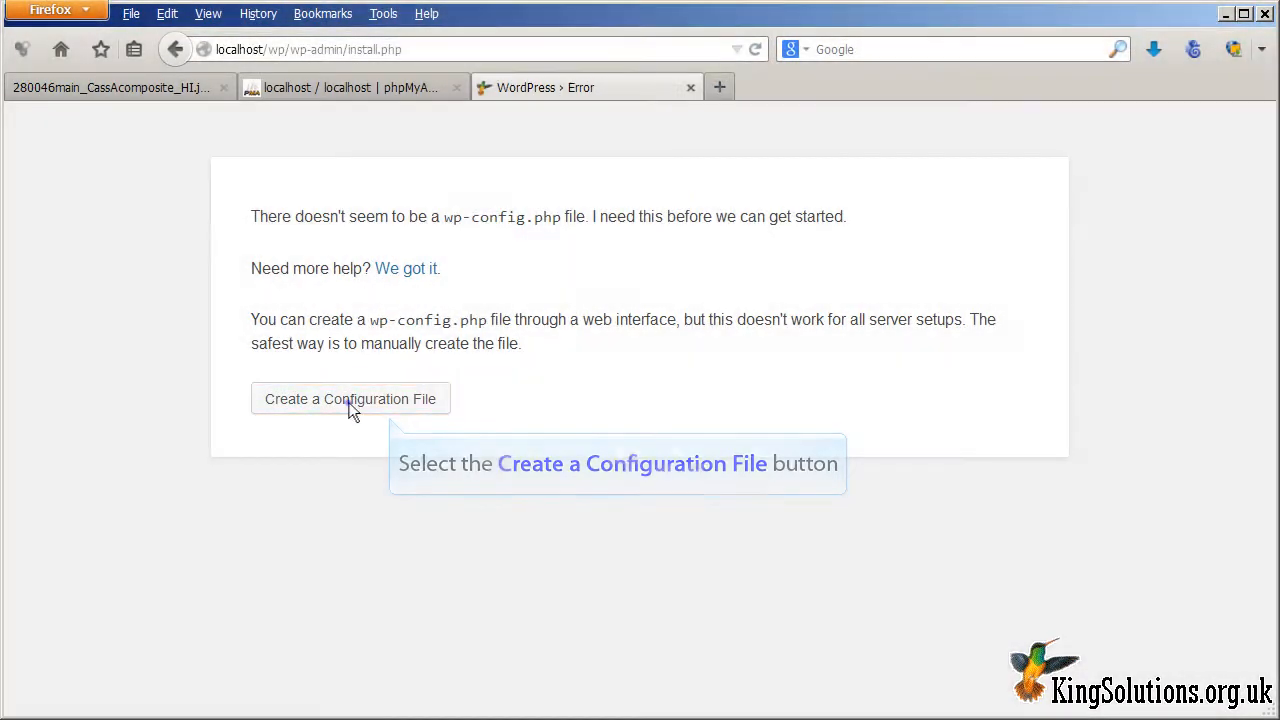
pyautogui.click(352, 405)
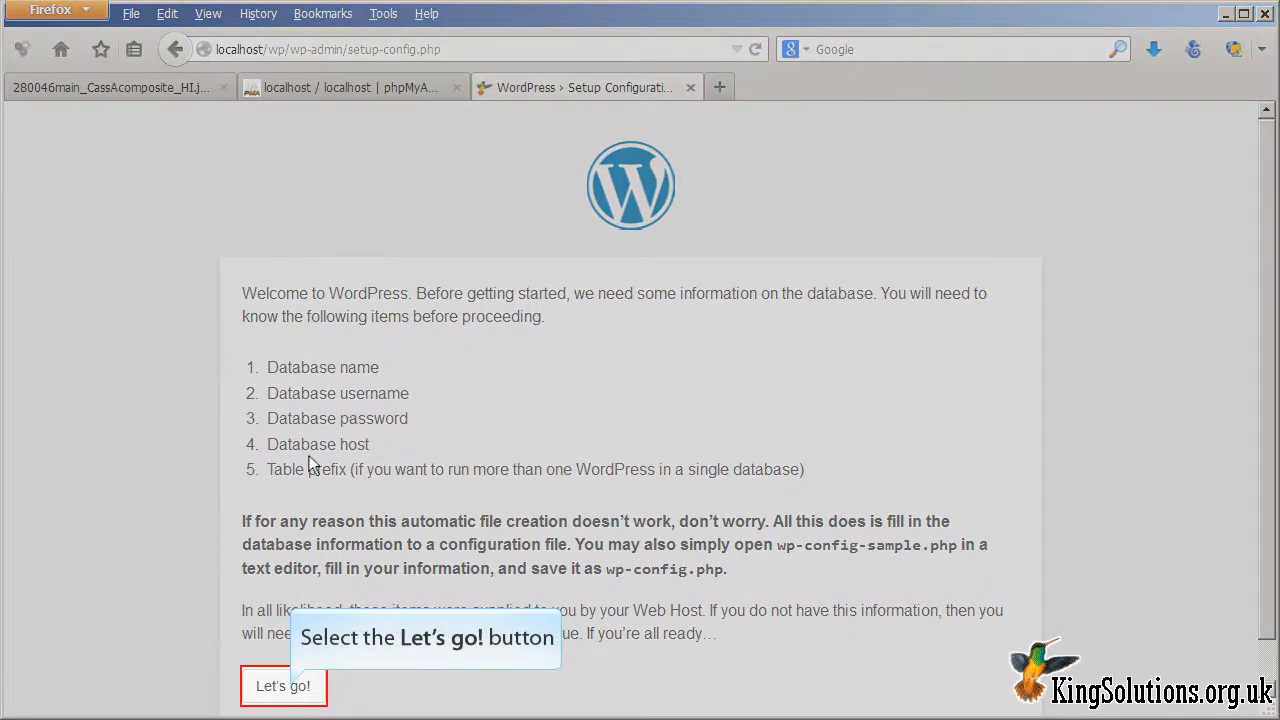
# Step: Submit database name wp, user root, a blank password and prefix wp_
pyautogui.click(284, 686)
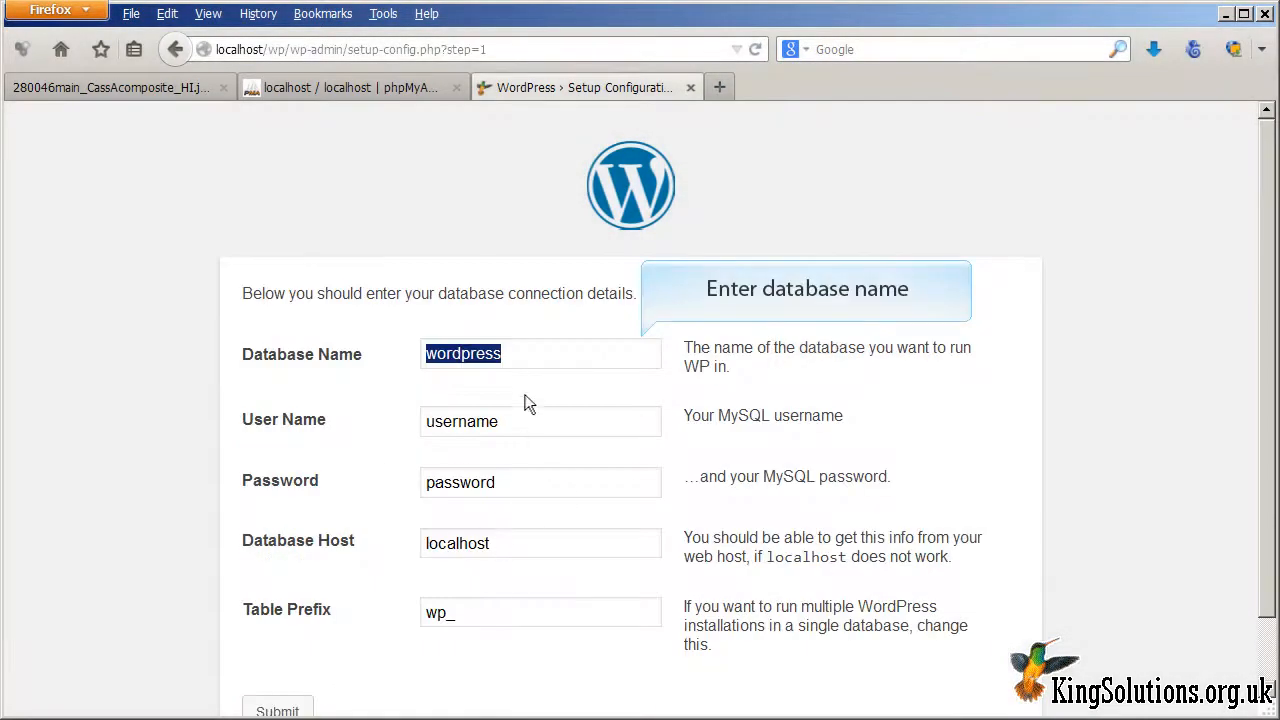
pyautogui.write('wp')
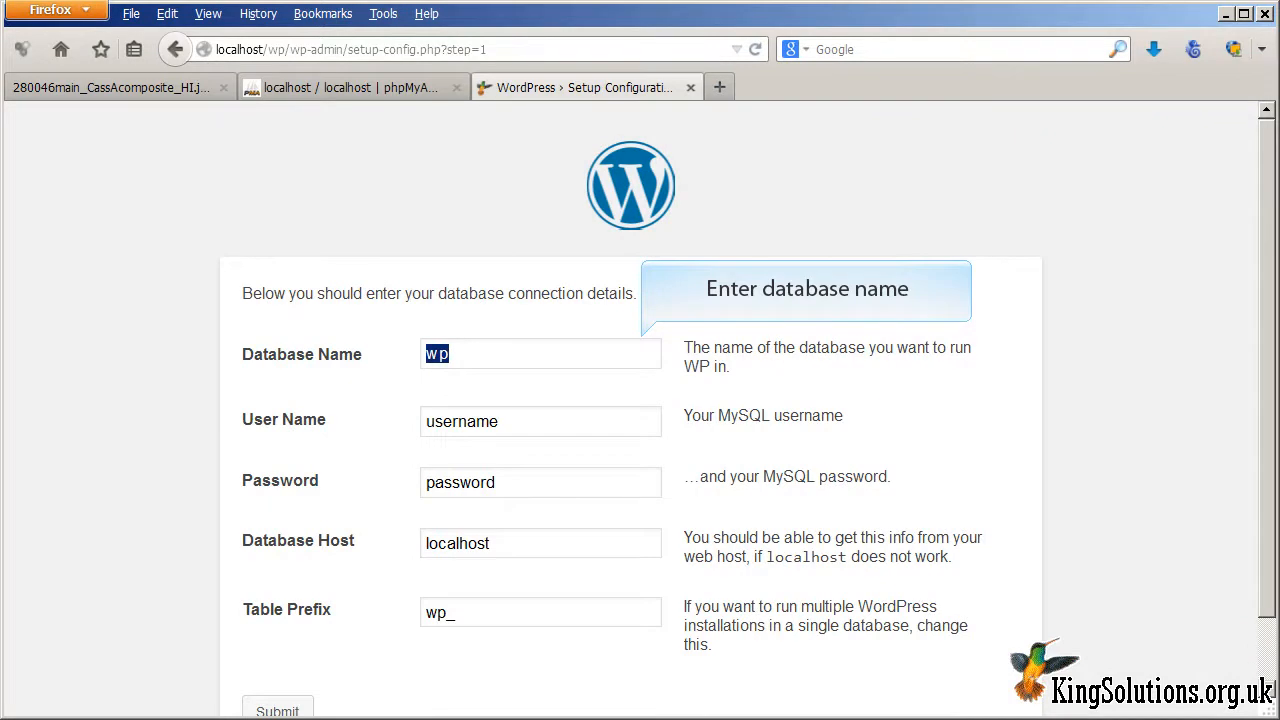
pyautogui.doubleClick(640, 427)
pyautogui.write('root')
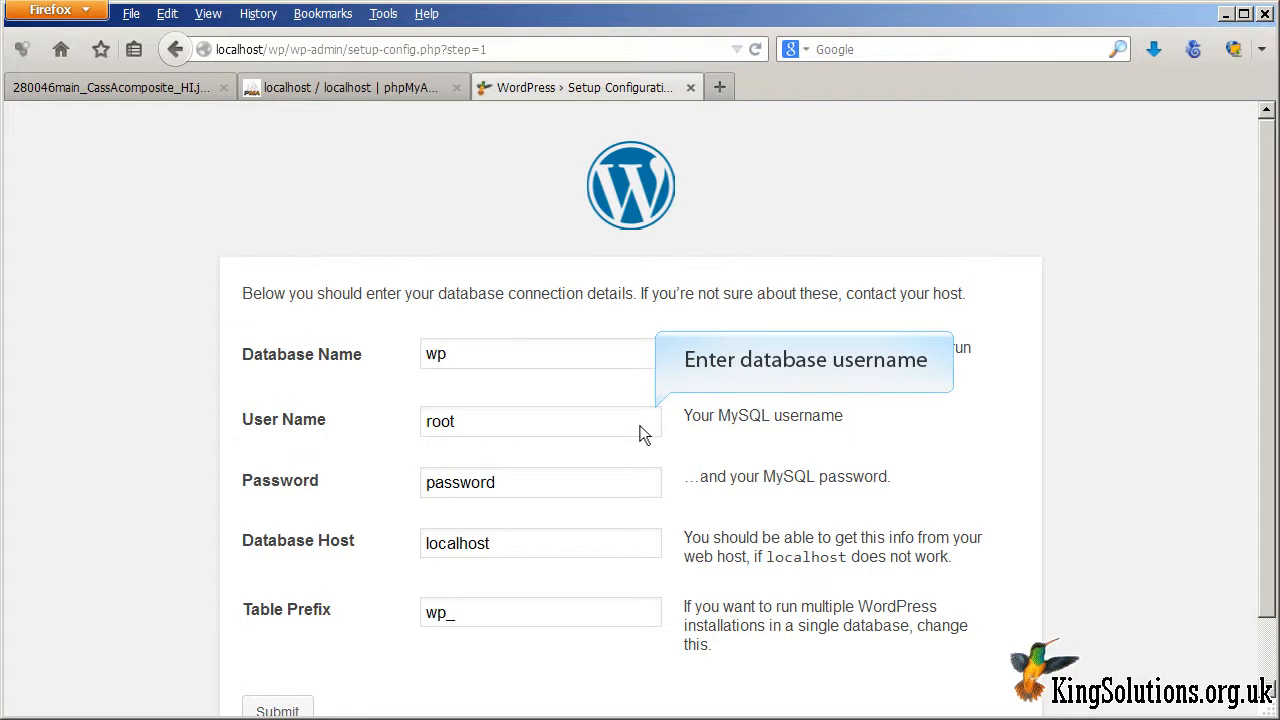
pyautogui.doubleClick(647, 485)
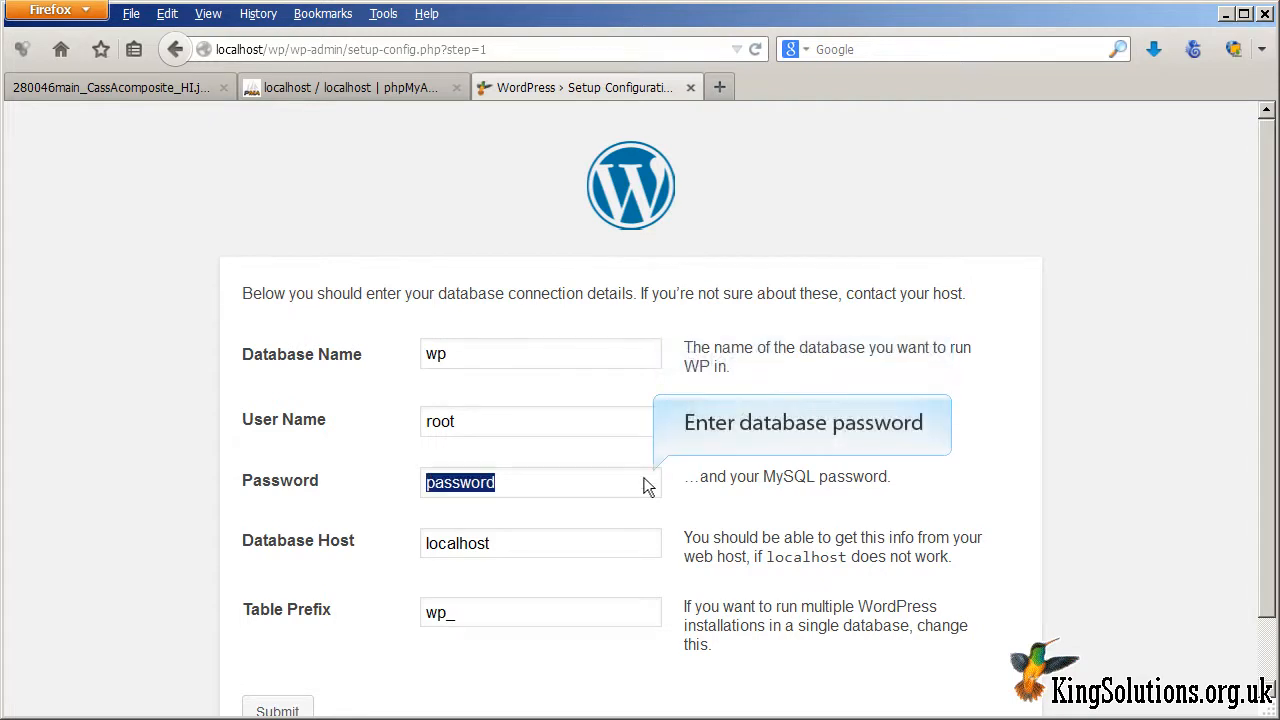
pyautogui.press('BackSpace')
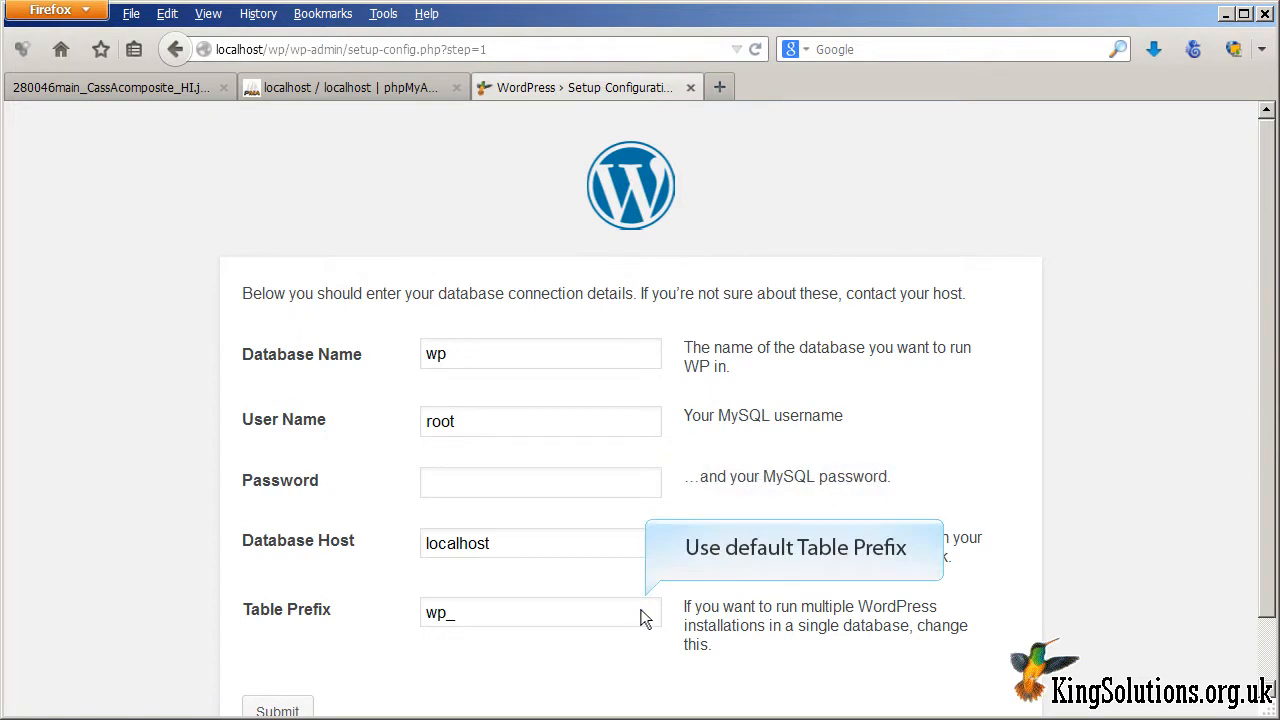
pyautogui.scroll(-2, 645, 619)
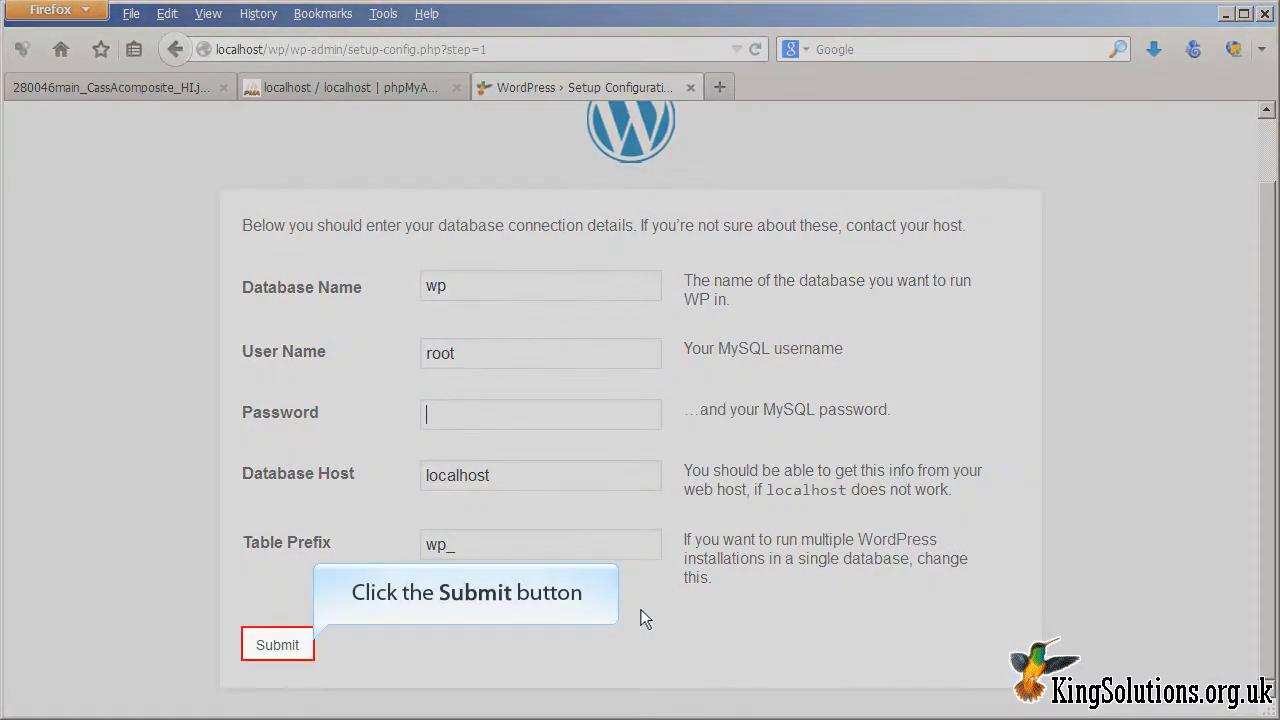
pyautogui.click(292, 646)
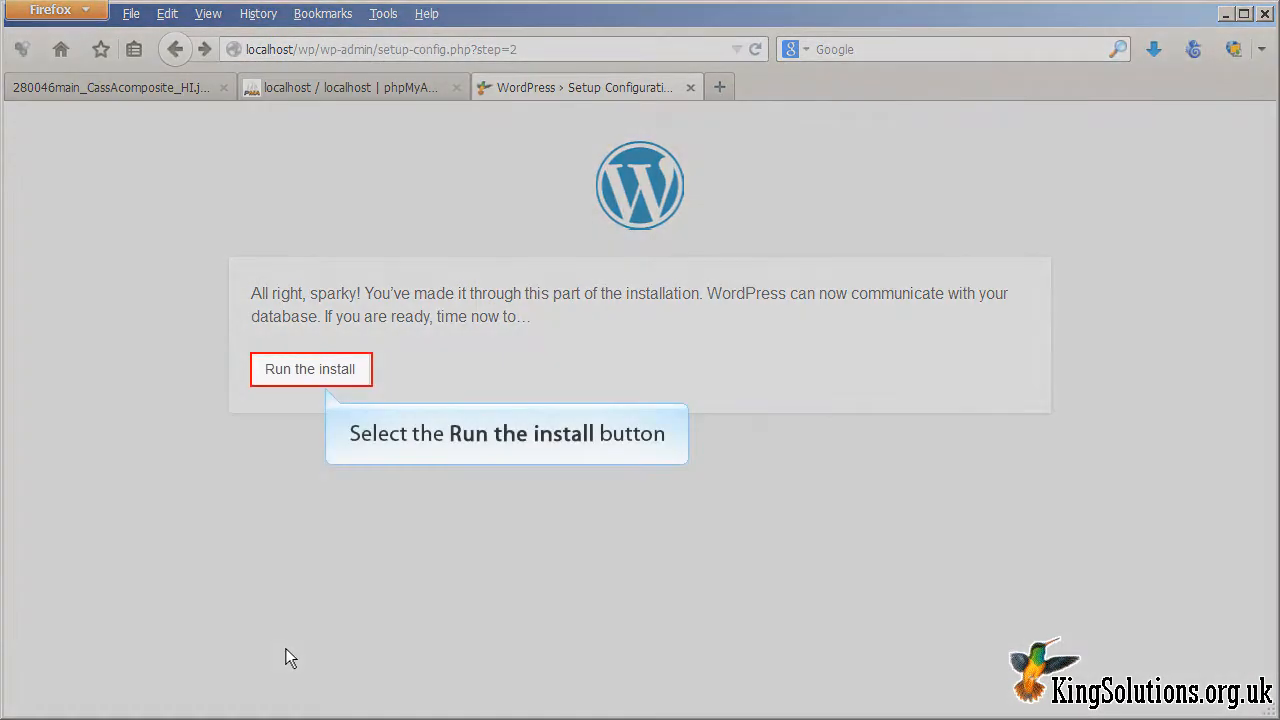
# Step: Start the install and enter the site title 'KS Test on Localhost'
pyautogui.click(284, 373)
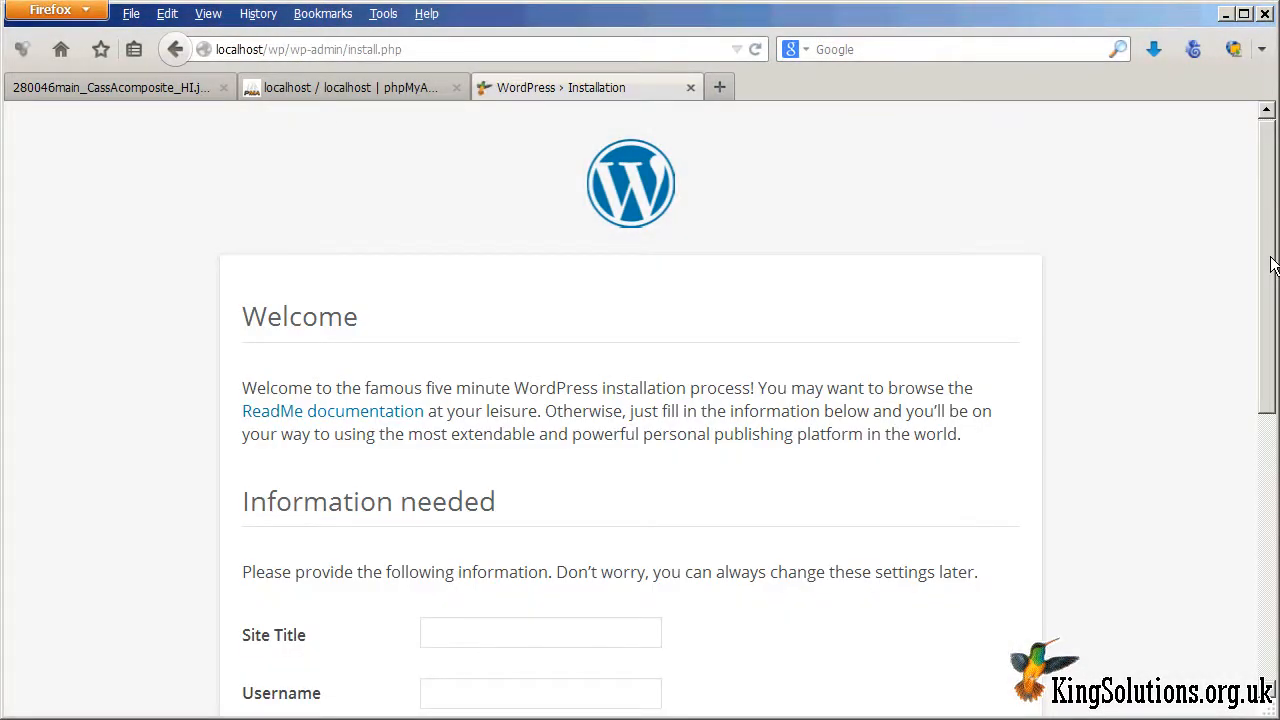
pyautogui.moveTo(1273, 264); pyautogui.dragTo(1273, 509)
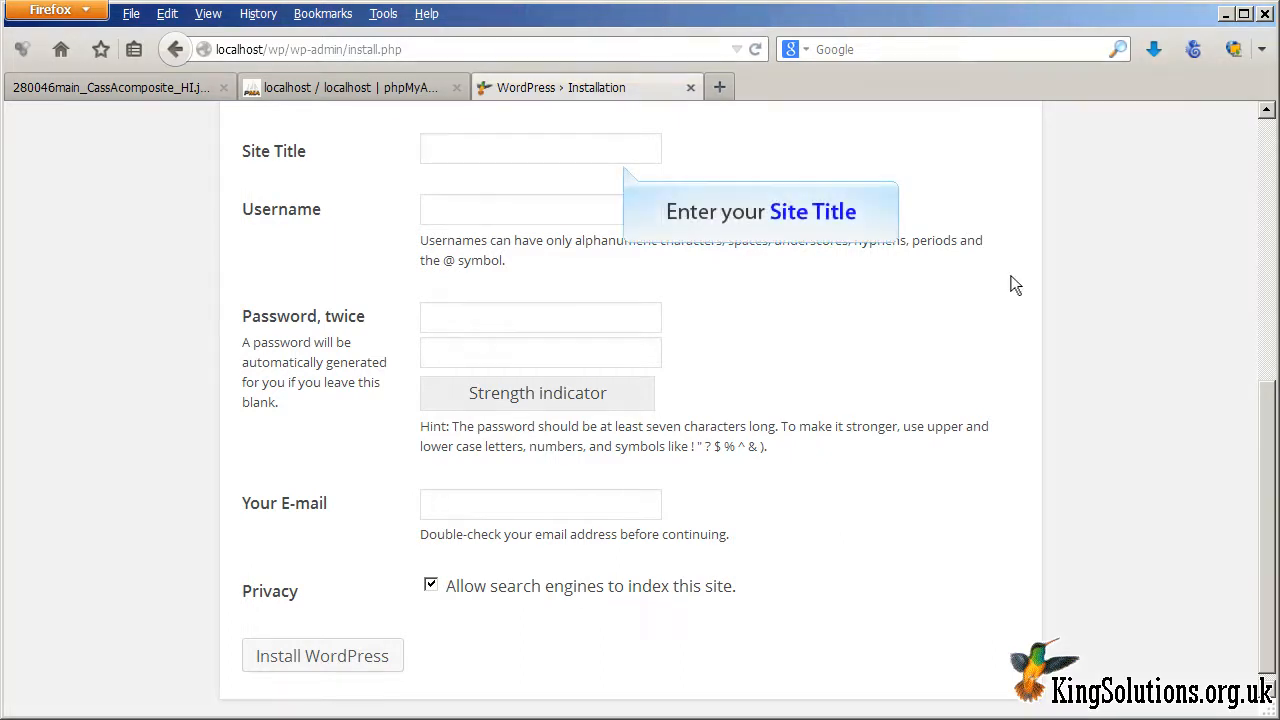
pyautogui.write('KS Test on Localhost')
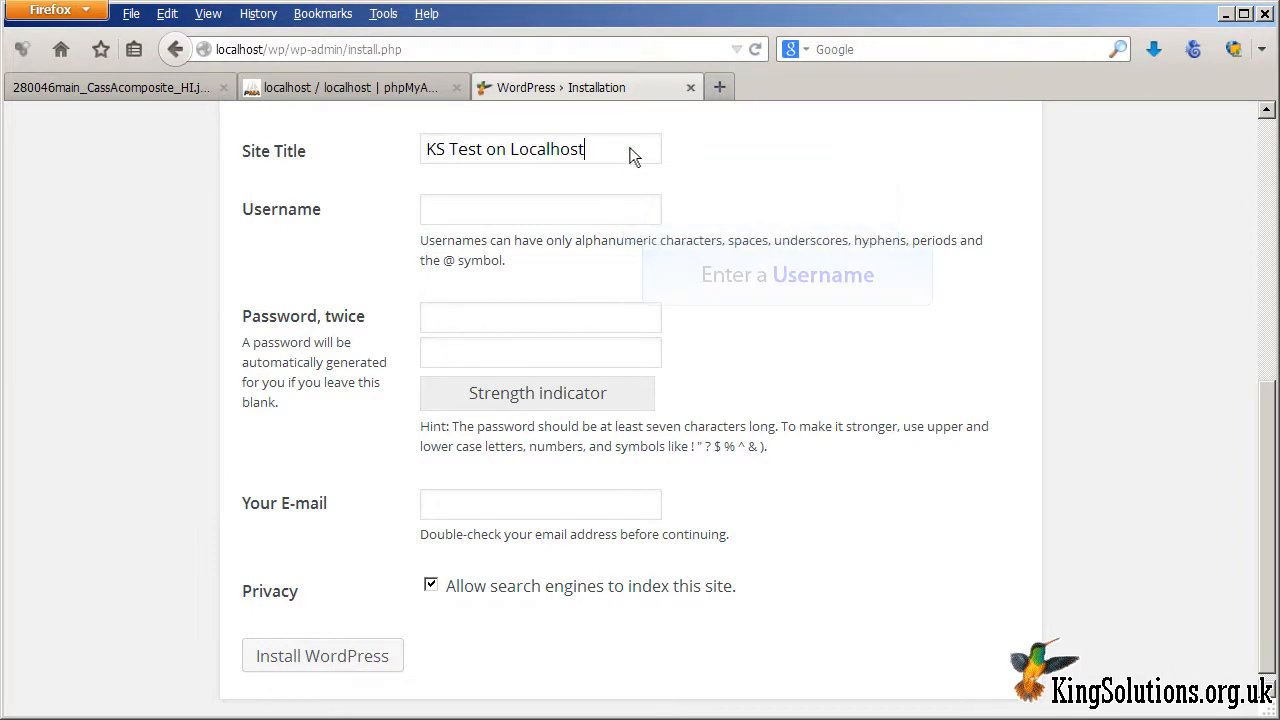
# Step: Fill in the admin username, password twice and e-mail, and disallow search-engine indexing
pyautogui.click(635, 215)
pyautogui.write('KingSolutions')
pyautogui.hotkey('ctrl', 'a')
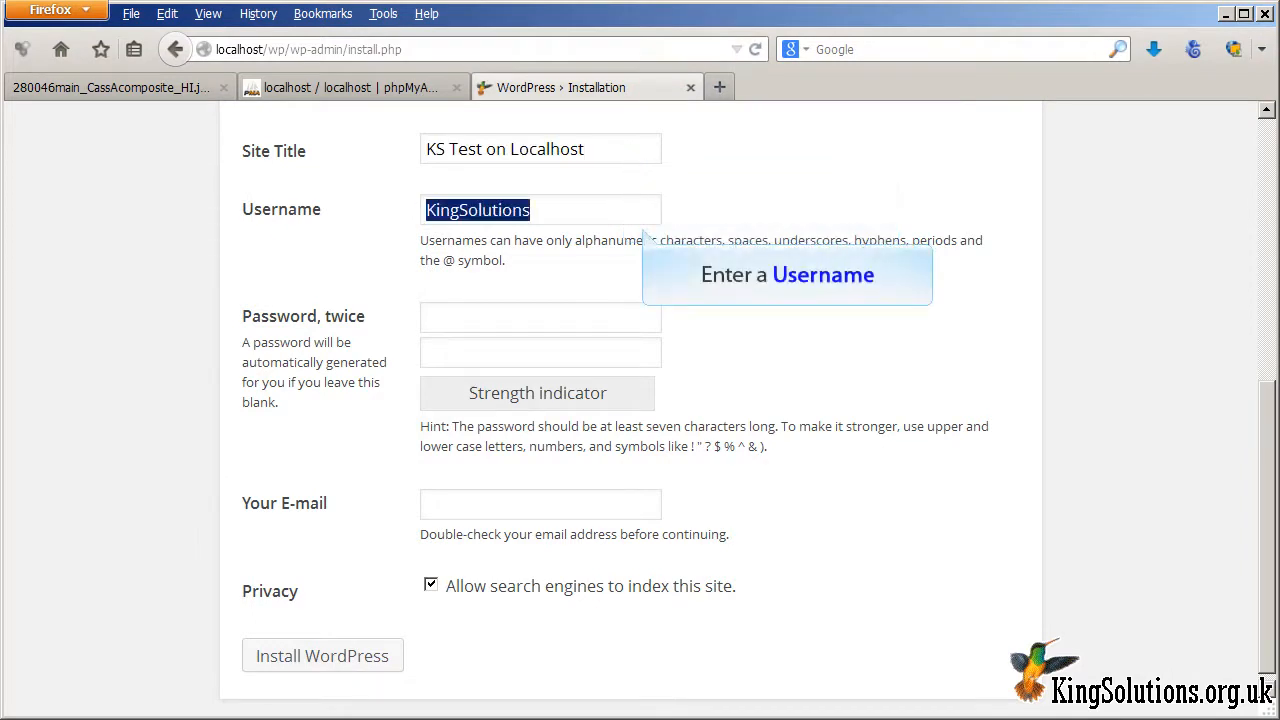
pyautogui.click(644, 318)
pyautogui.hotkey('ctrl', 'v')
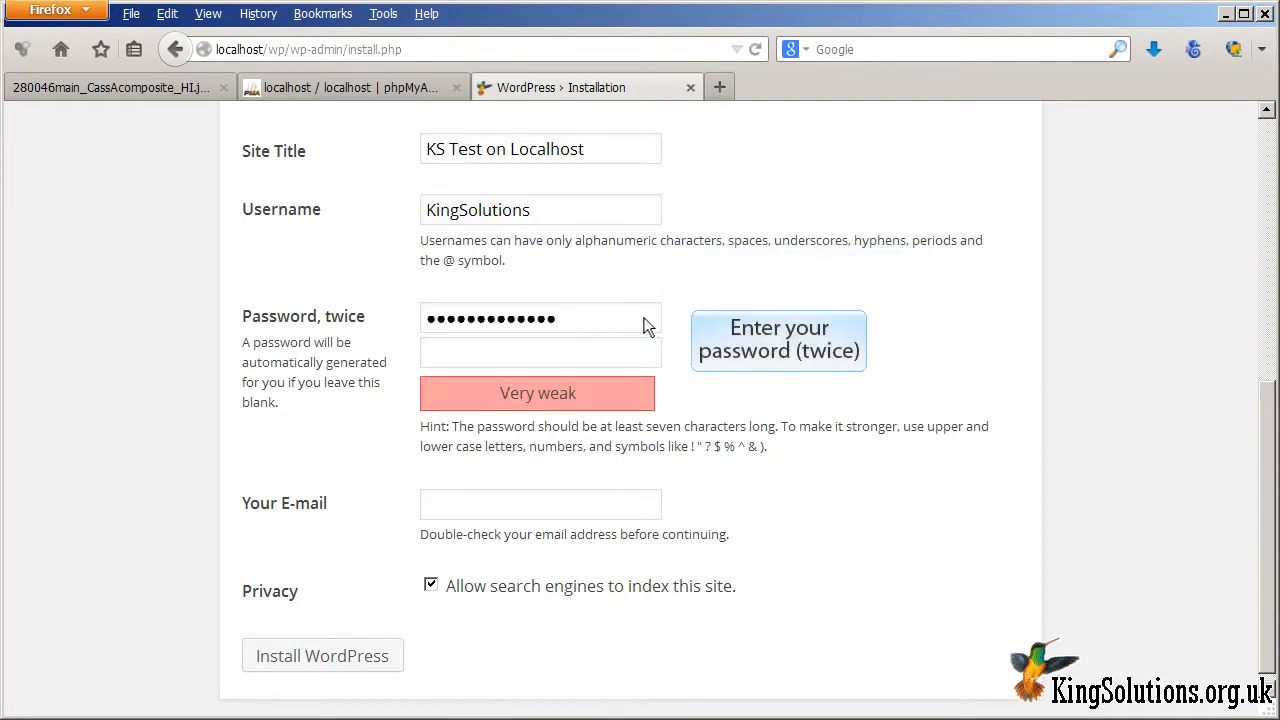
pyautogui.click(646, 355)
pyautogui.hotkey('ctrl', 'v')
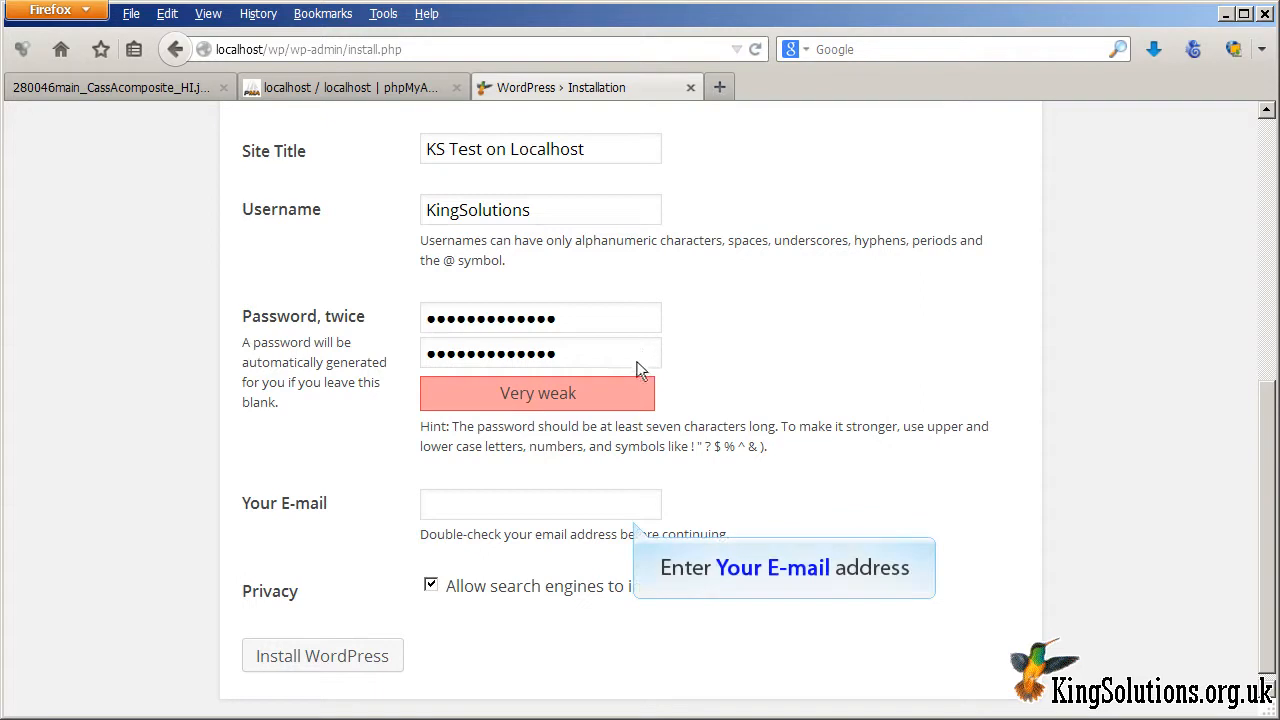
pyautogui.click(630, 512)
pyautogui.hotkey('ctrl', 'v')
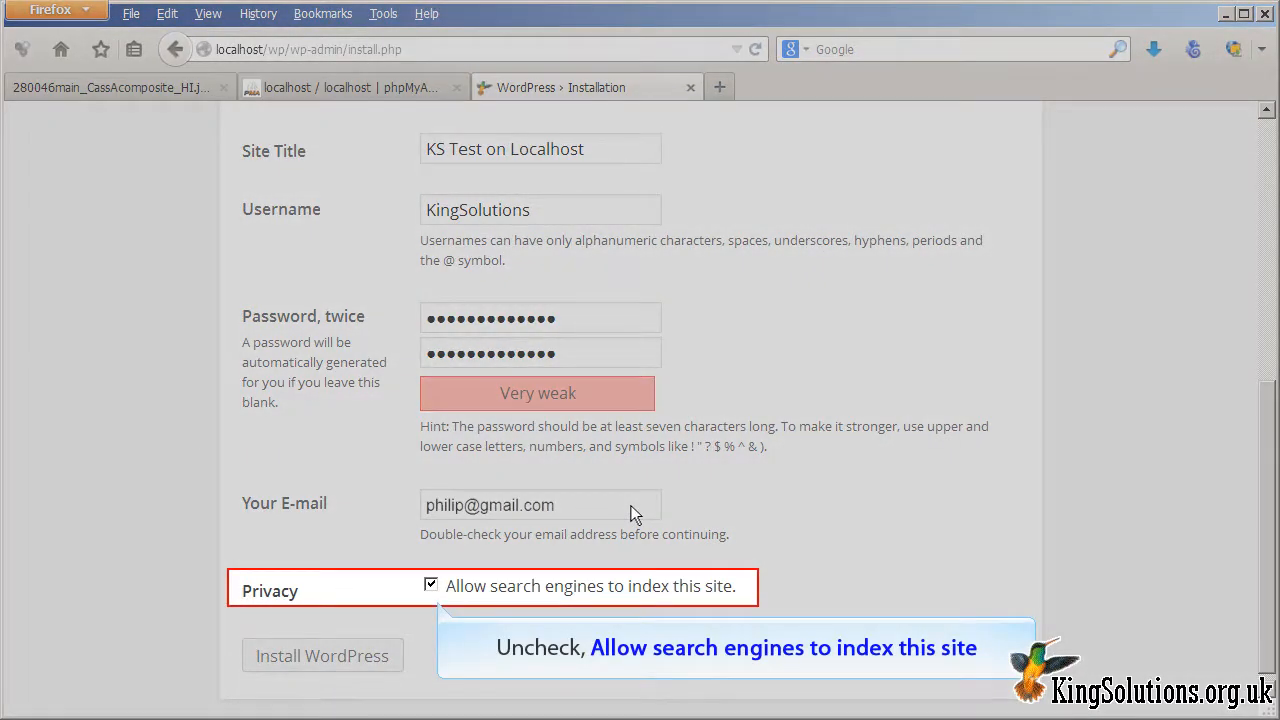
pyautogui.click(431, 586)
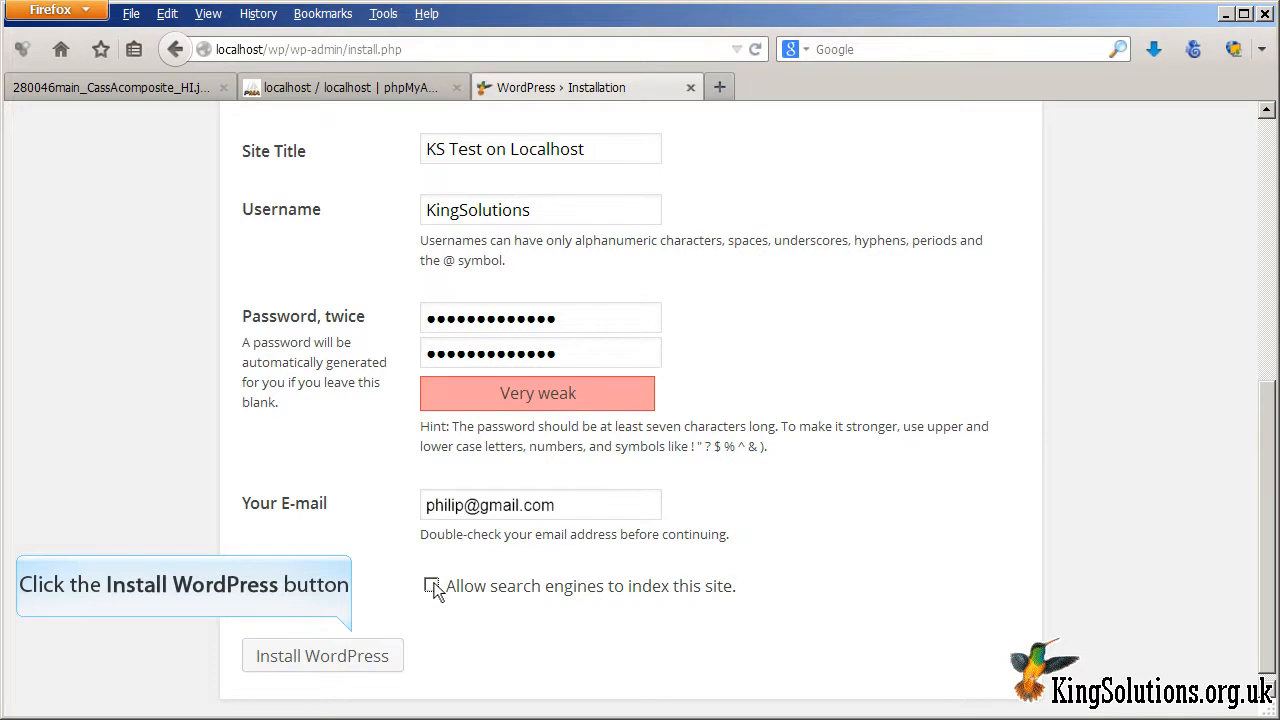
# Step: Install WordPress, then log in on wp-login.php with the admin username and password
pyautogui.click(372, 656)
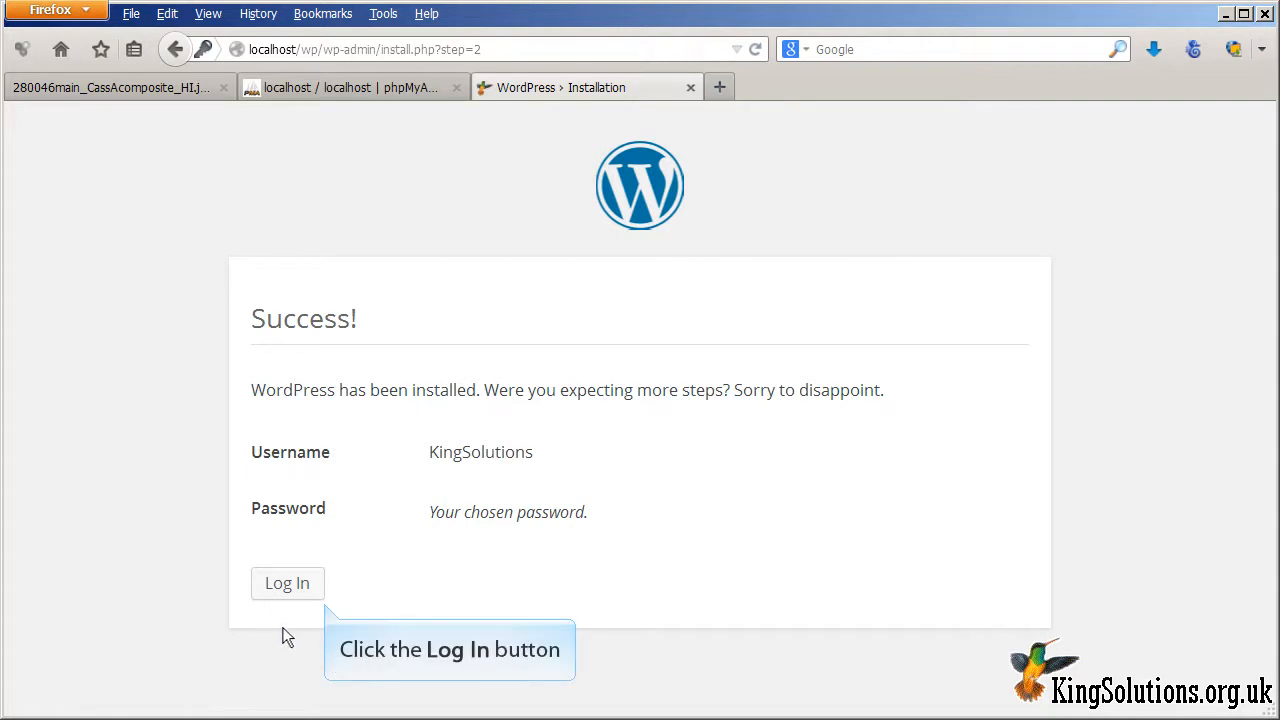
pyautogui.click(280, 590)
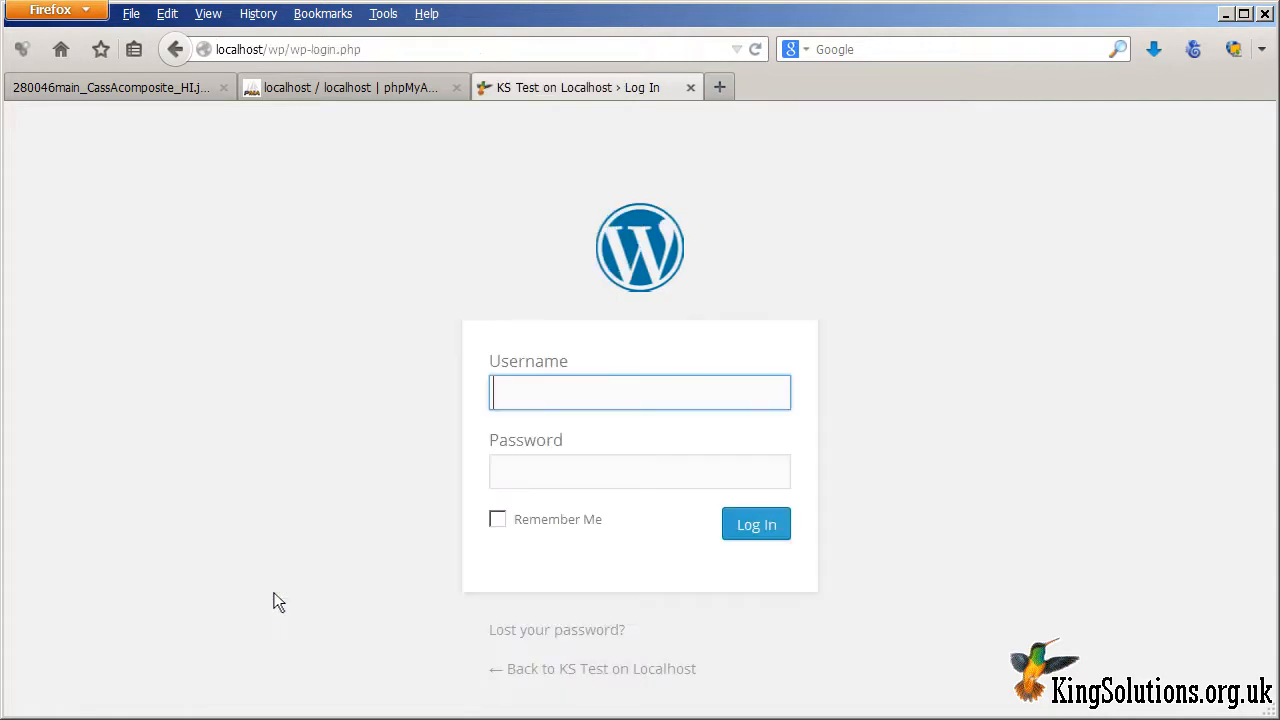
pyautogui.write('KingSolutions')
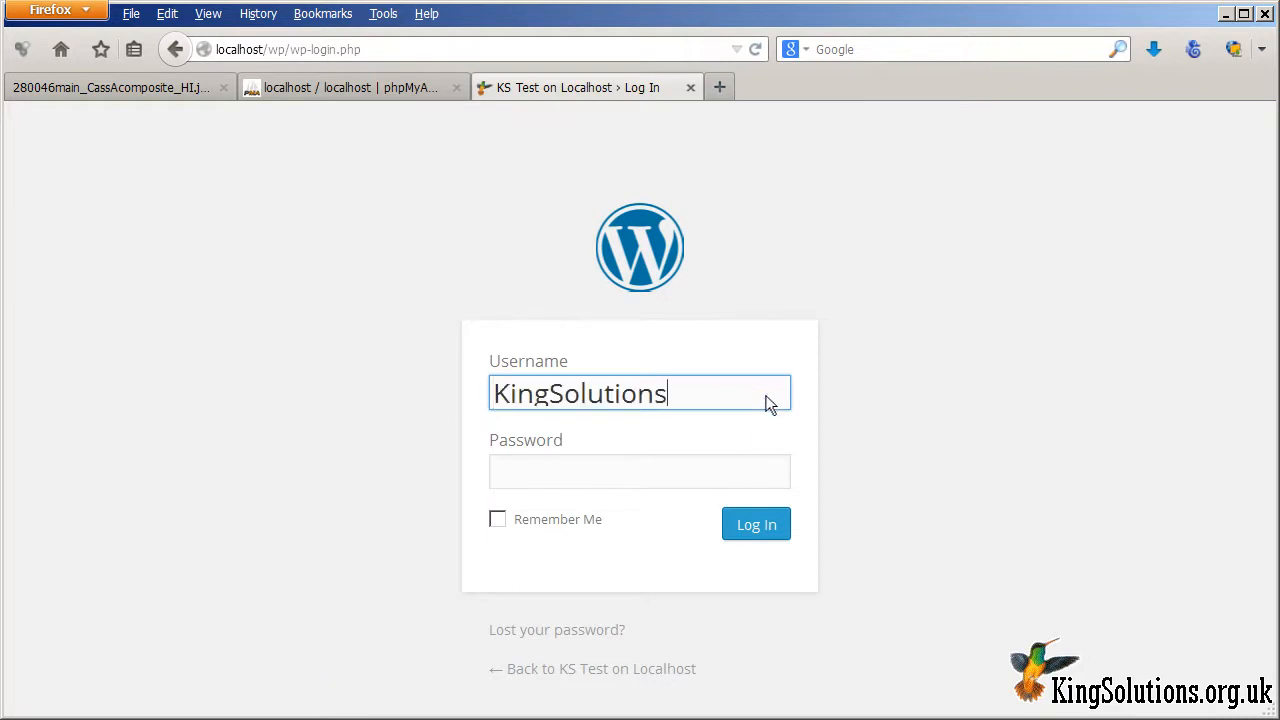
pyautogui.click(765, 478)
pyautogui.write('●●●●●●●●●●●●●')
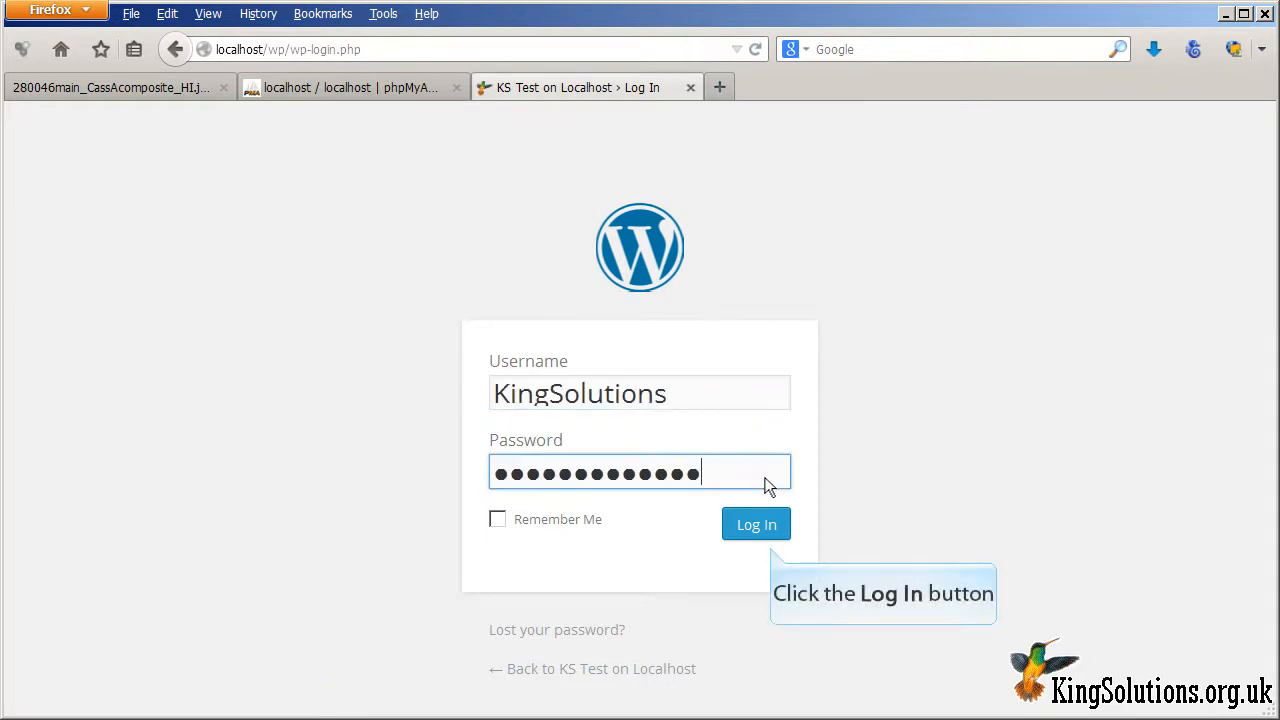
pyautogui.click(752, 522)
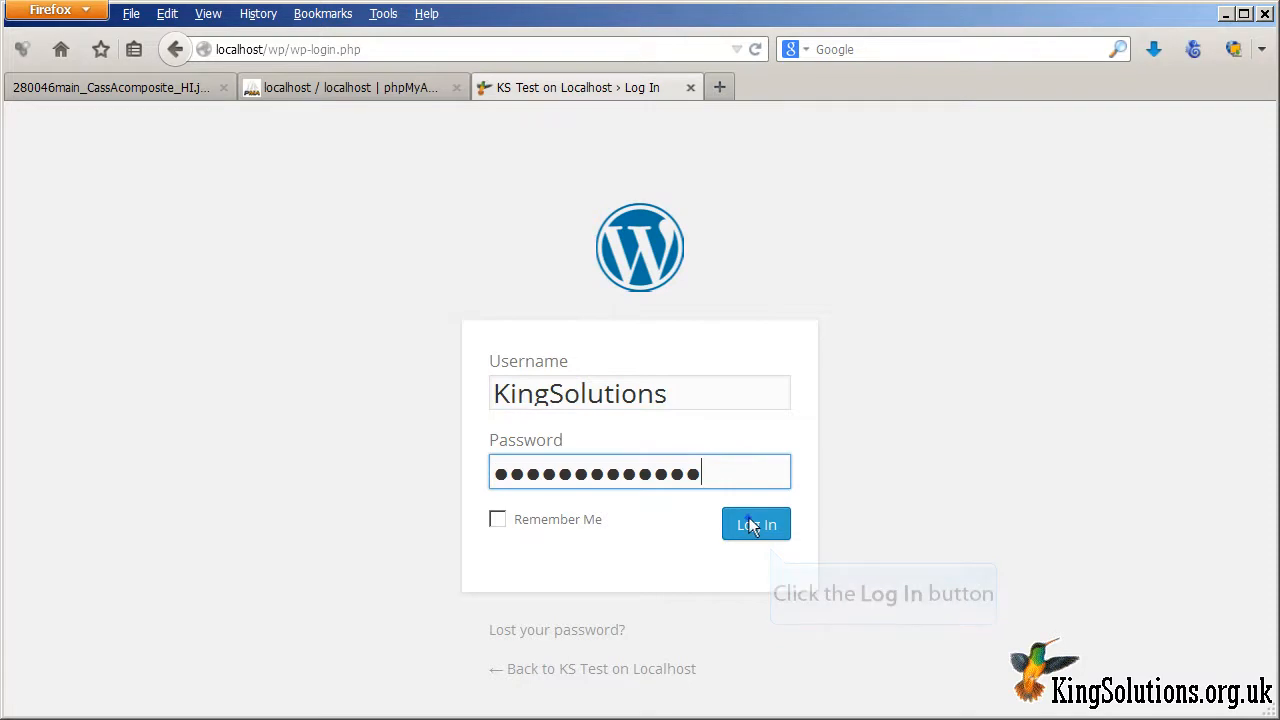